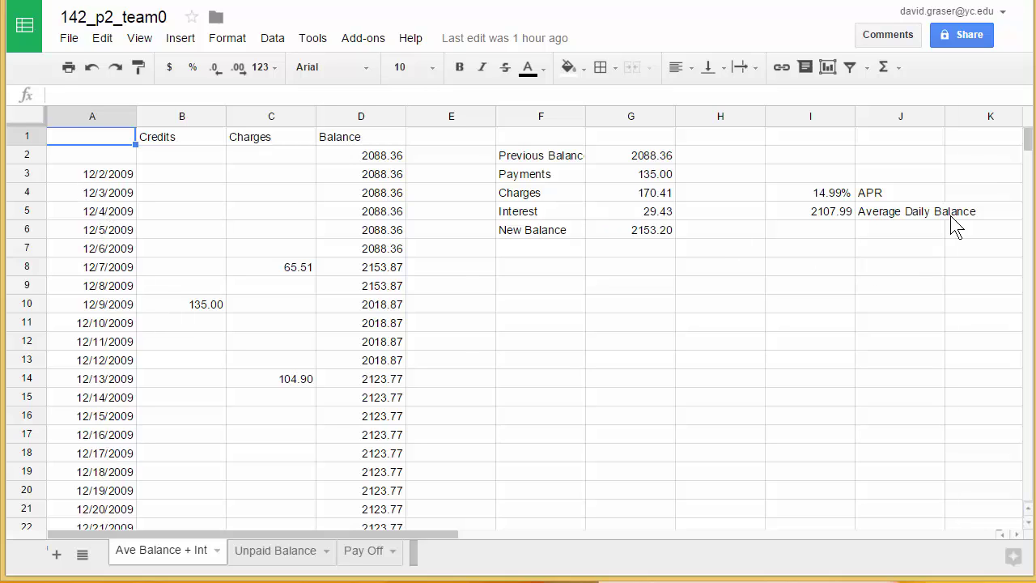
Review the dated balance rows down to 1/4/2010 and switch to the 142_p2_team0_sample spreadsheet.
mouse_move(1030, 144)
mouse_down()
mouse_move(1030, 157)
mouse_move(1029, 144)
mouse_up()
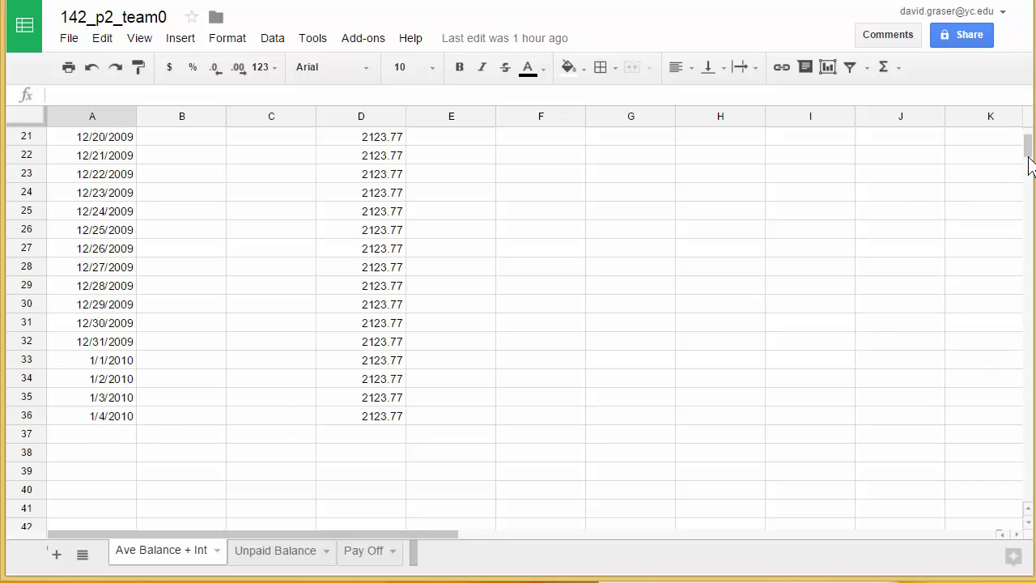
drag(1029, 159, 1030, 134)
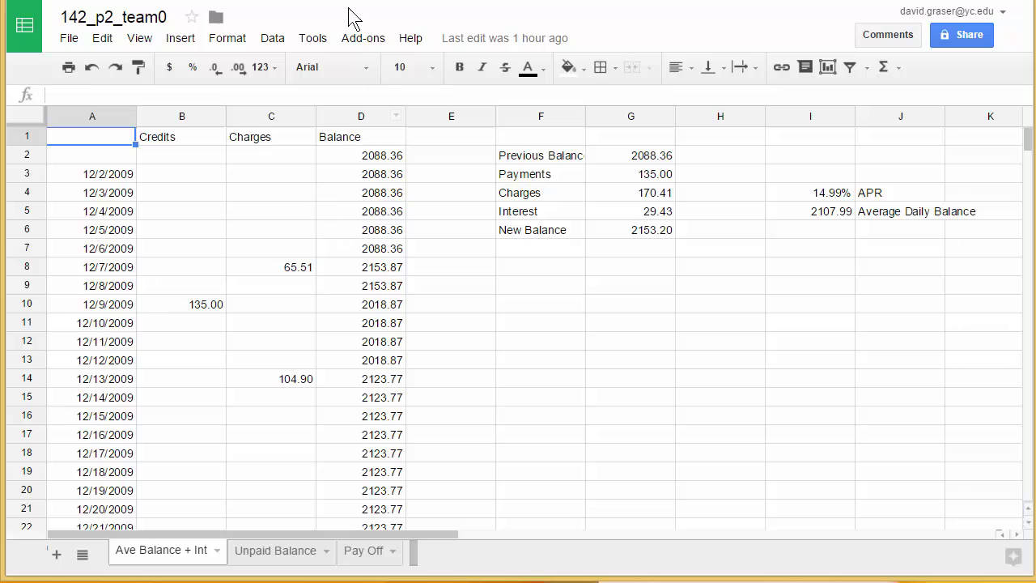
click(405, 1)
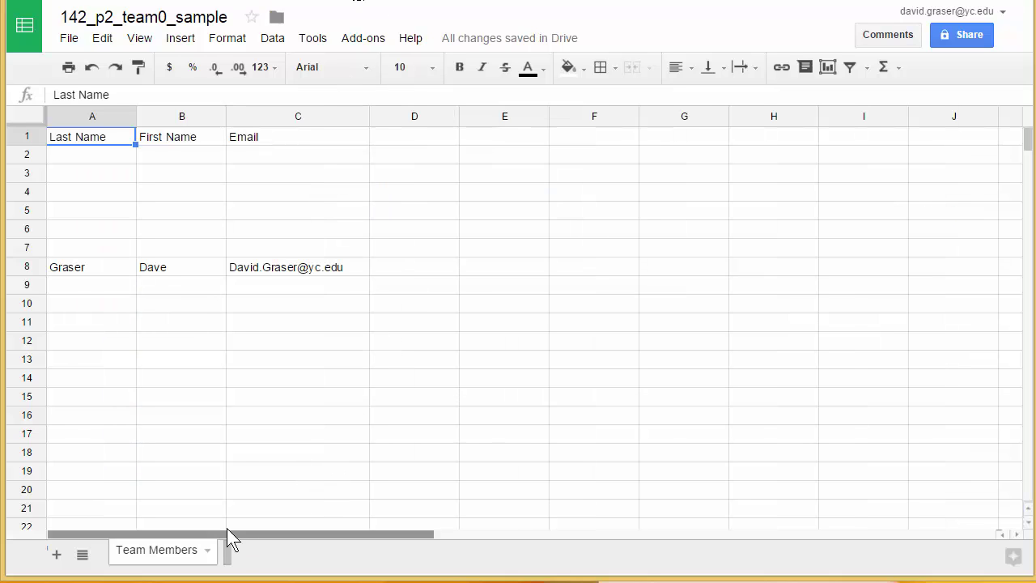
Add a new sheet and name it "t4_" followed by the team member's last name in lowercase.
click(56, 556)
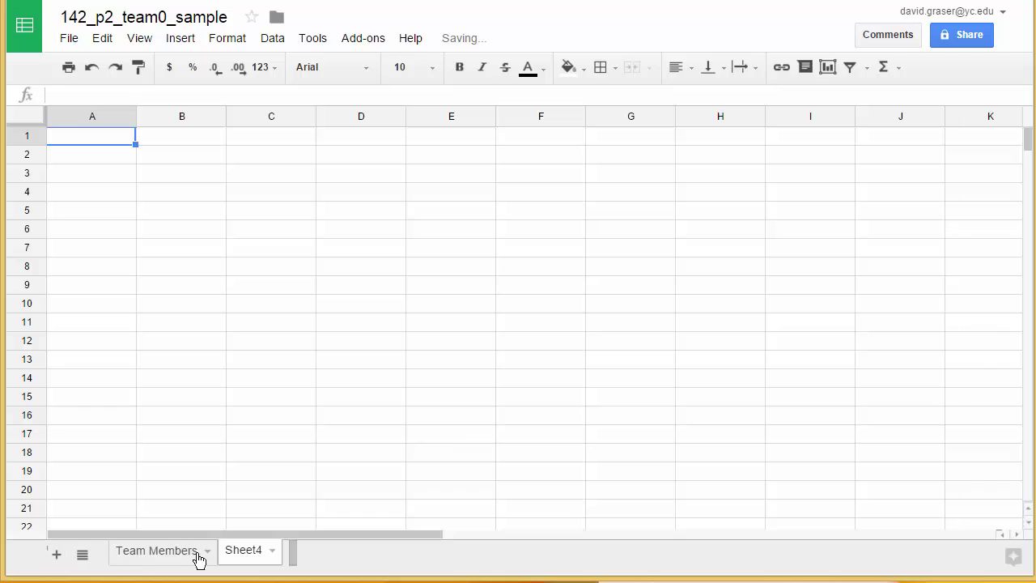
double_click(245, 551)
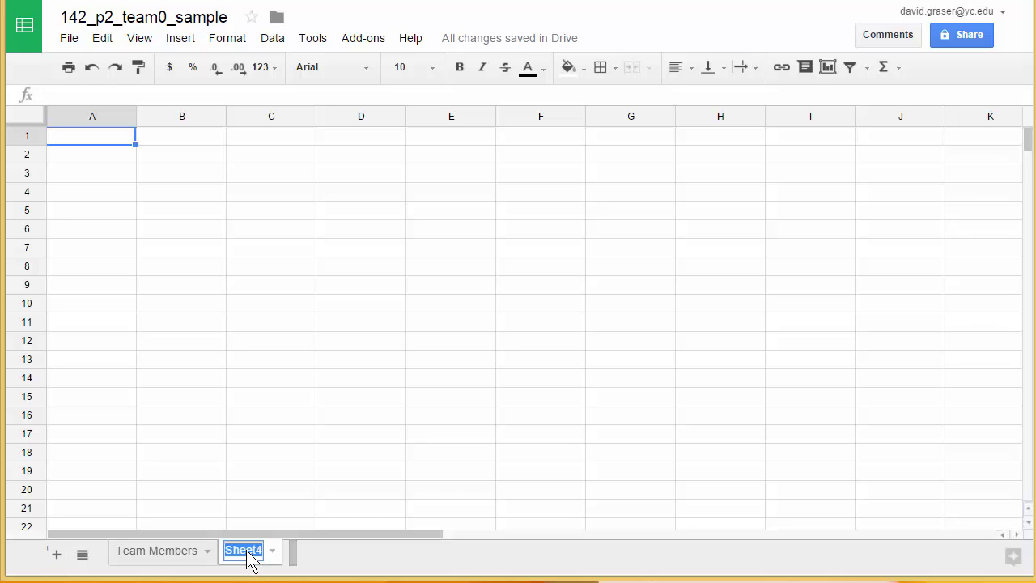
key(BackSpace)
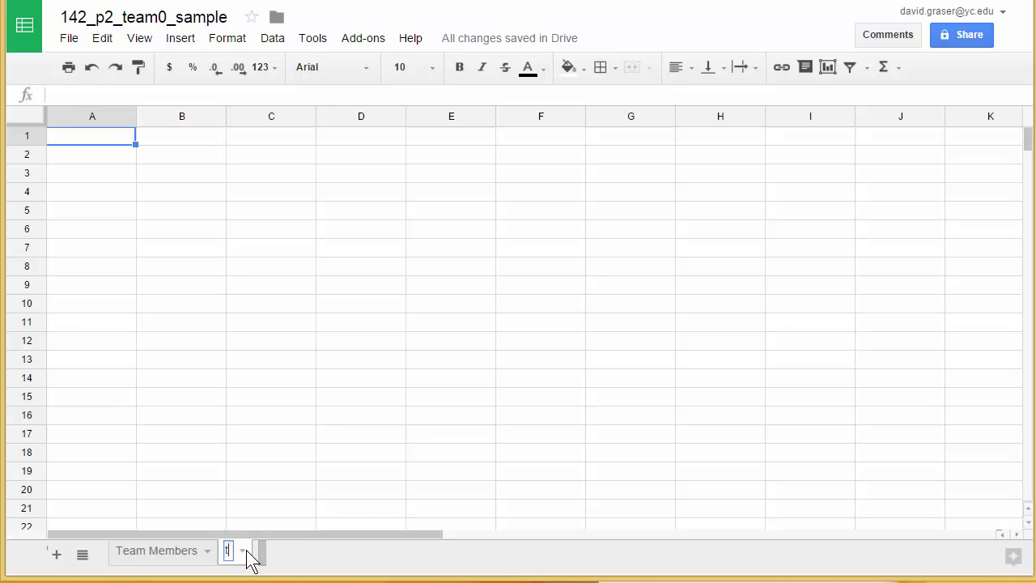
text(t4_)
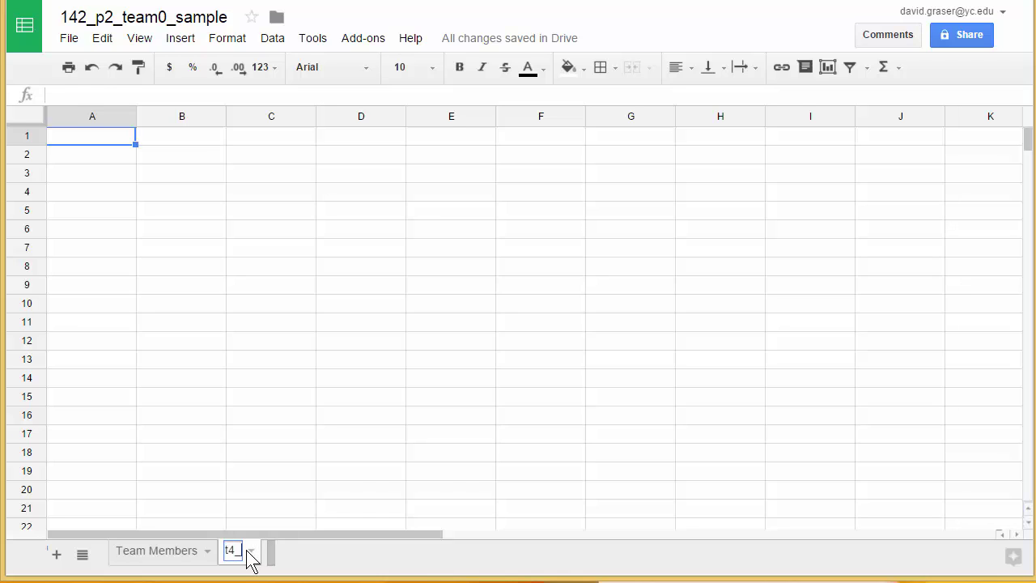
text(graser)
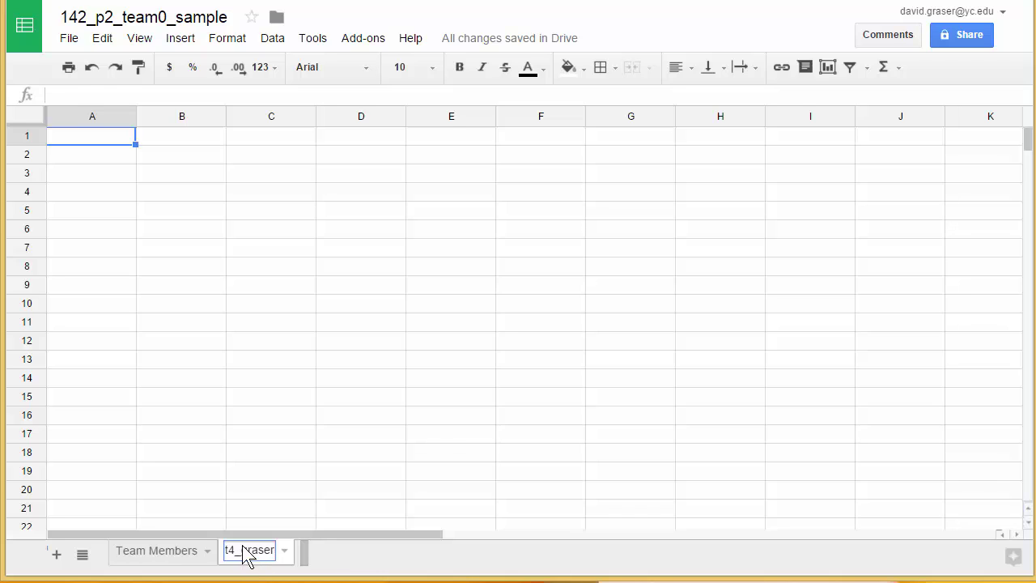
click(31, 139)
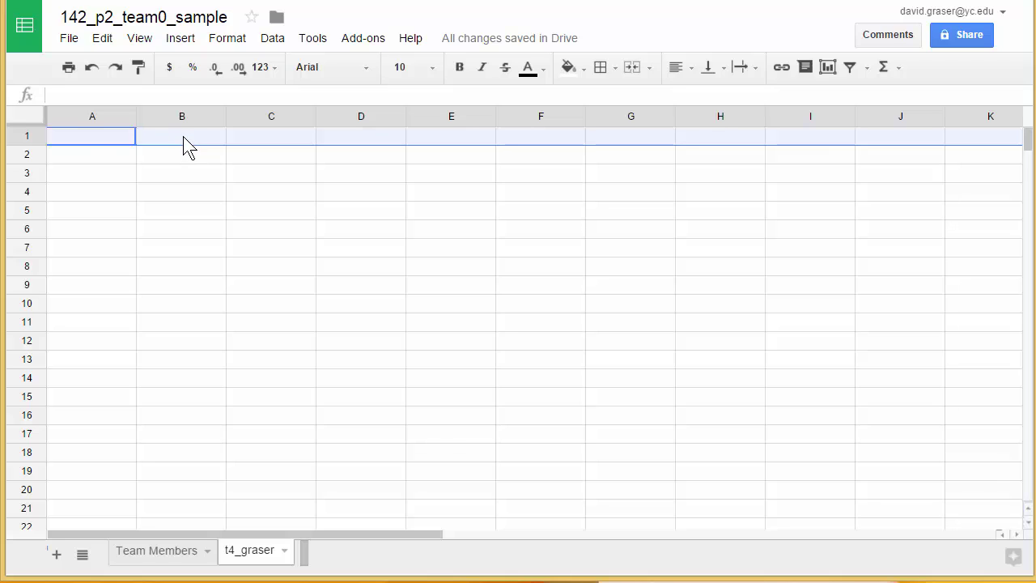
Enter the column headings Credits in B1, Charges in C1 and Balance in D1.
click(86, 136)
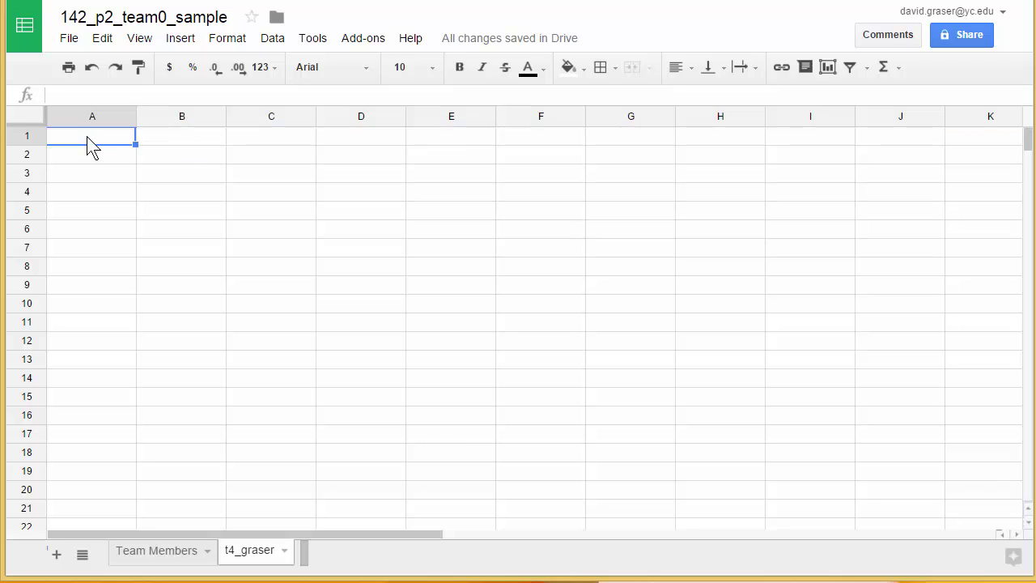
click(183, 144)
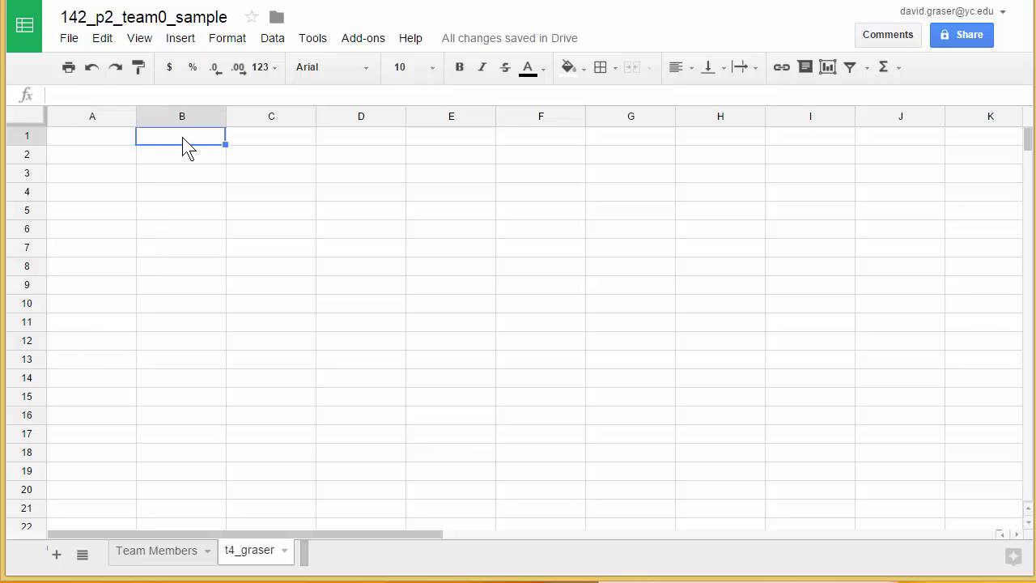
text(Credits)
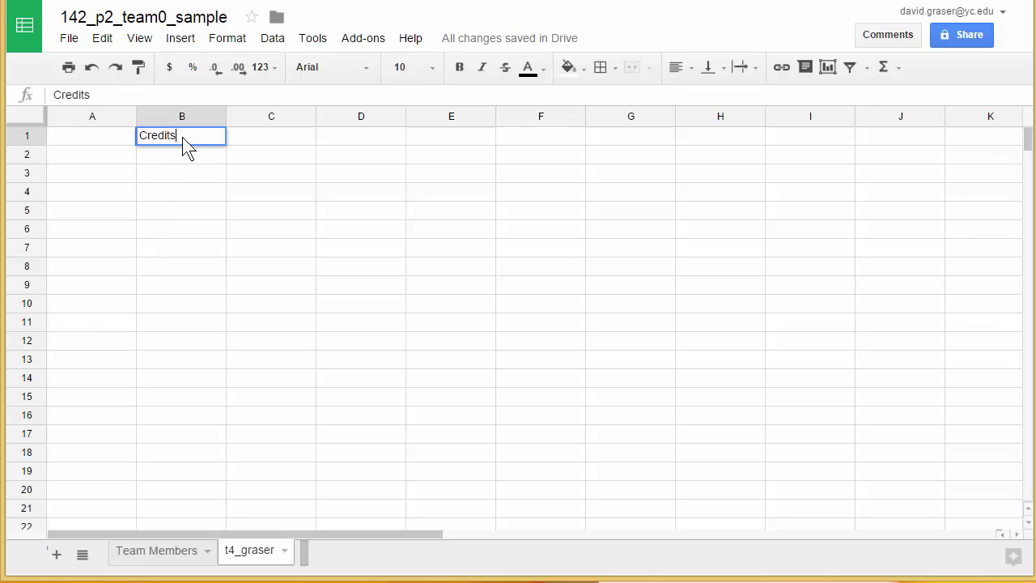
click(275, 146)
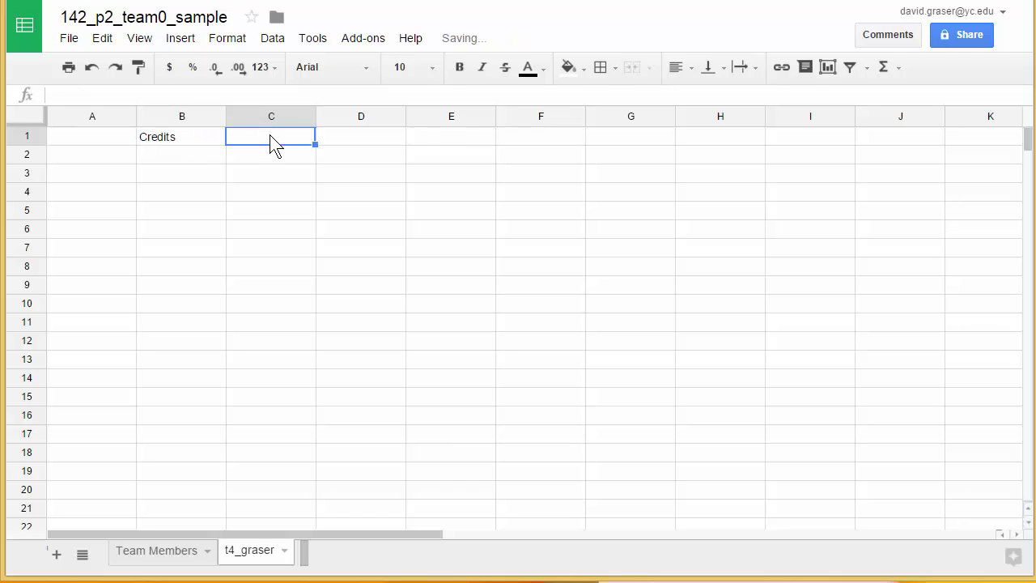
text(Charges)
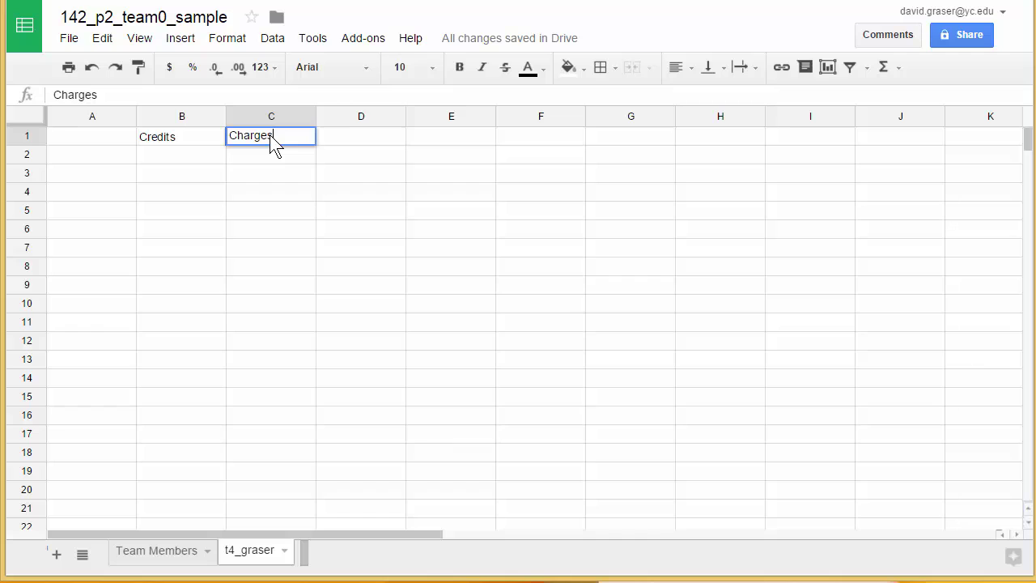
click(344, 135)
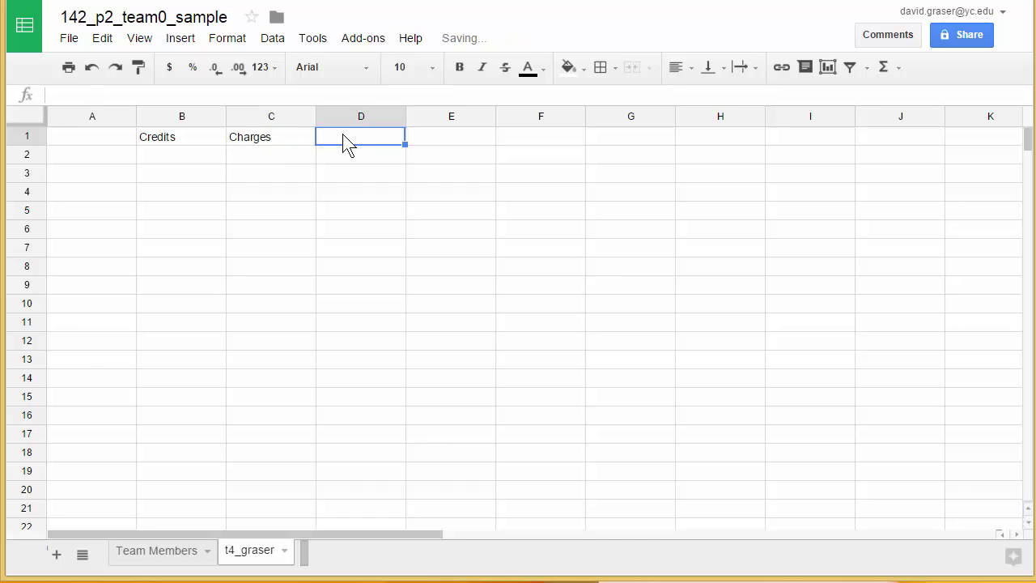
text(Balance)
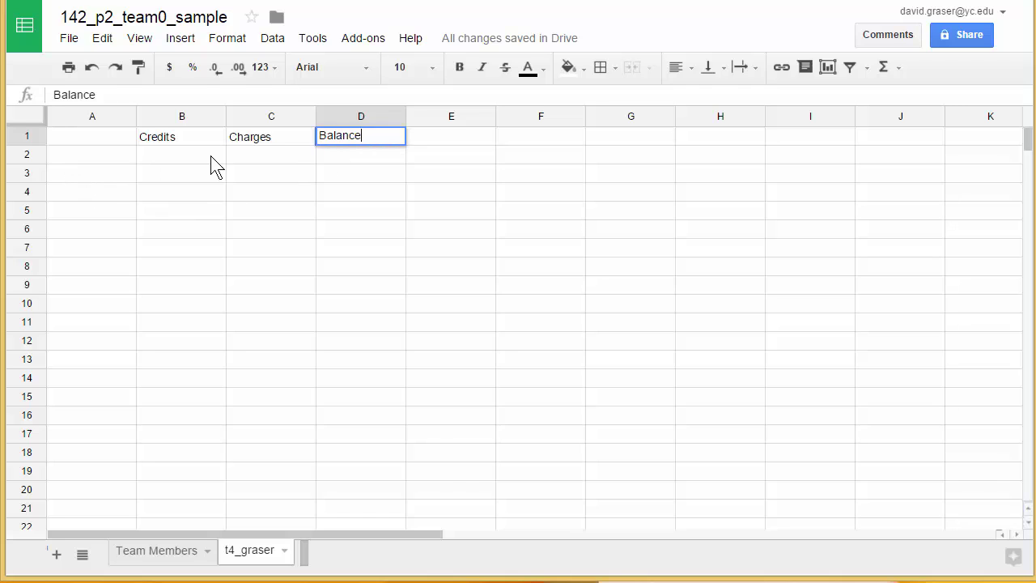
Enter the starting balance of 2088.36 in D2, under the Balance heading.
click(395, 158)
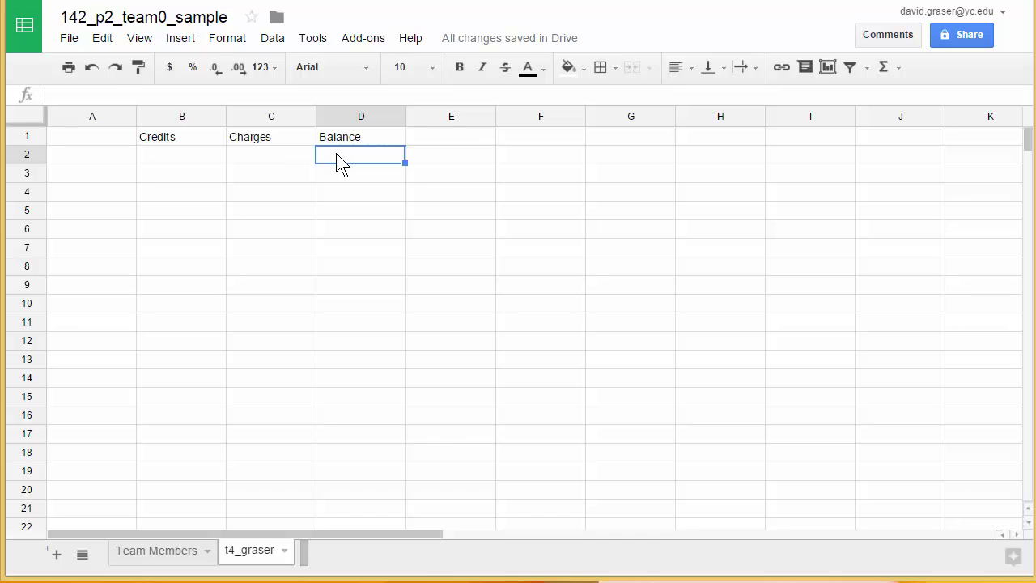
text(2088)
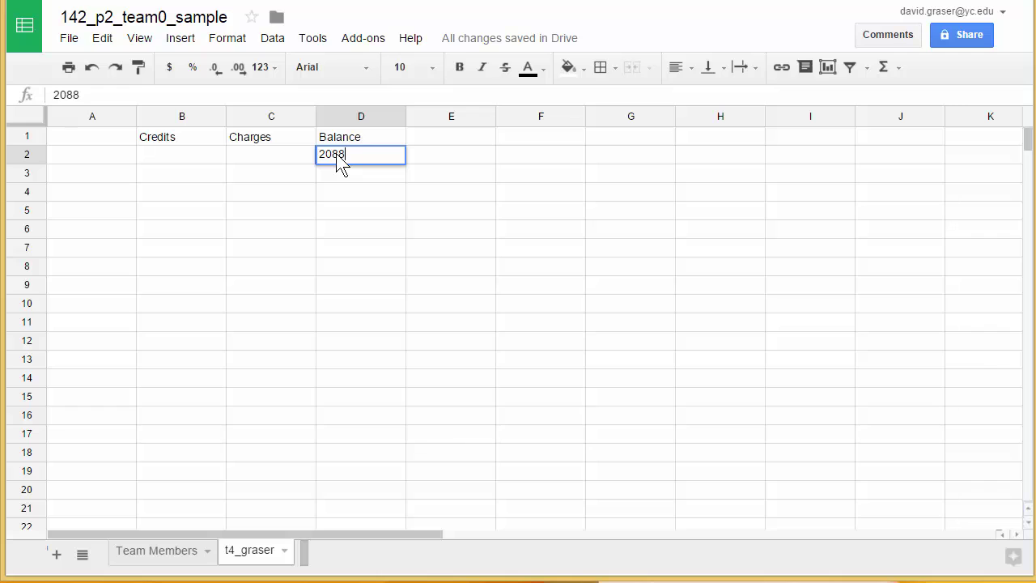
text(.36)
click(452, 165)
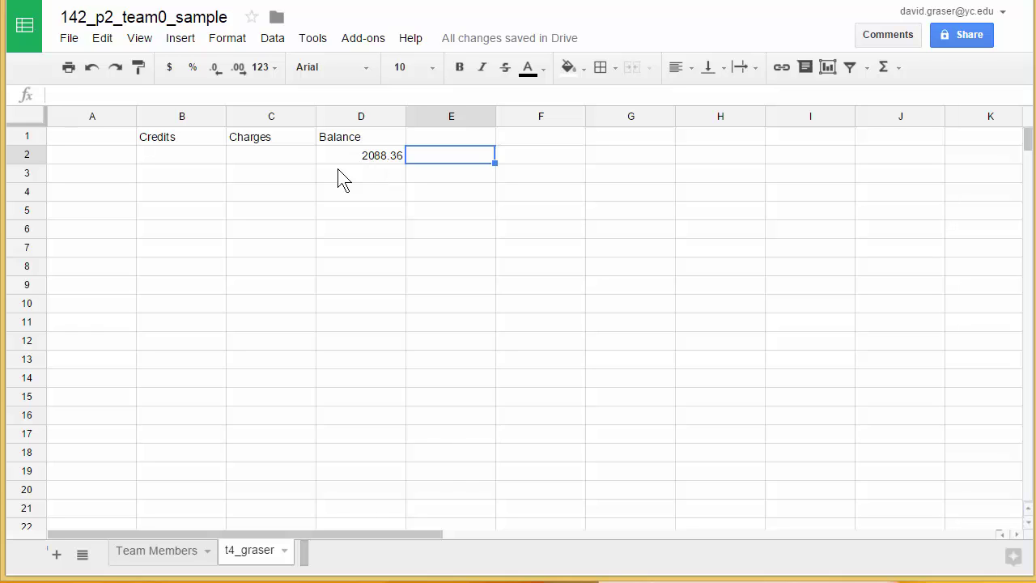
Enter the first billing date, 12/2/2009, in A3.
click(91, 183)
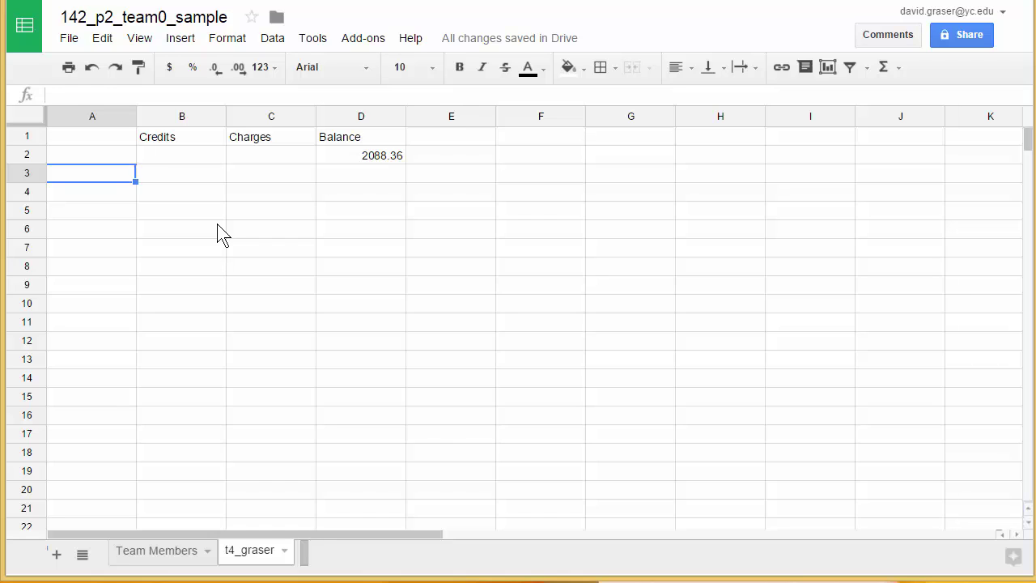
text(12)
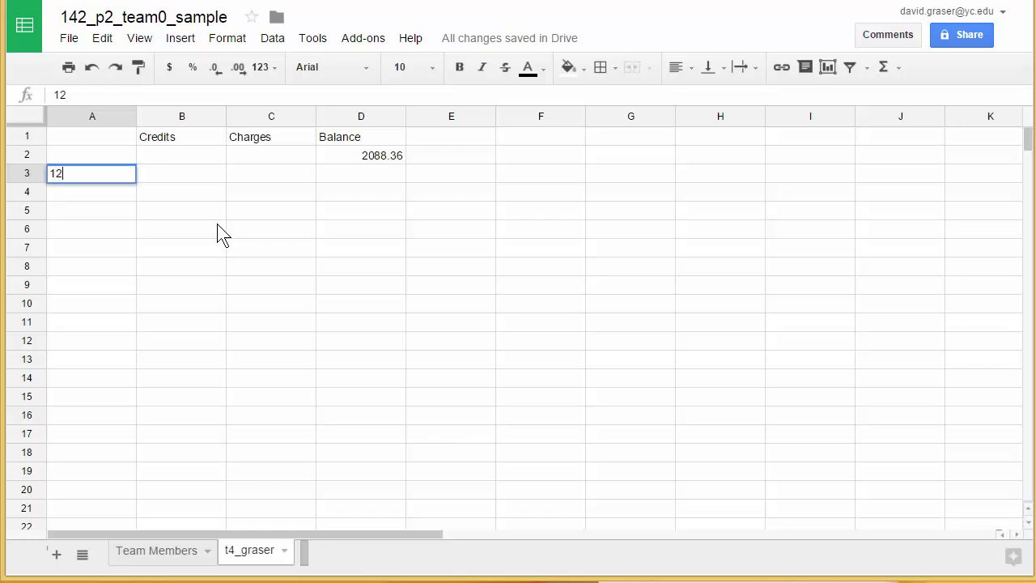
text(/2/2009)
key(Return)
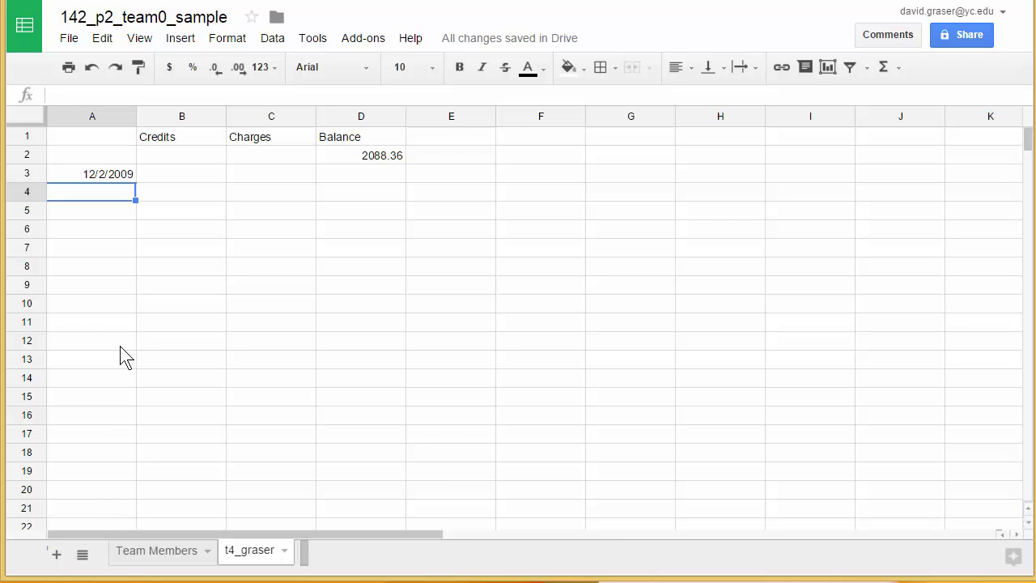
Fill the daily dates from A3 down through 1/4/2010 in A36.
click(107, 182)
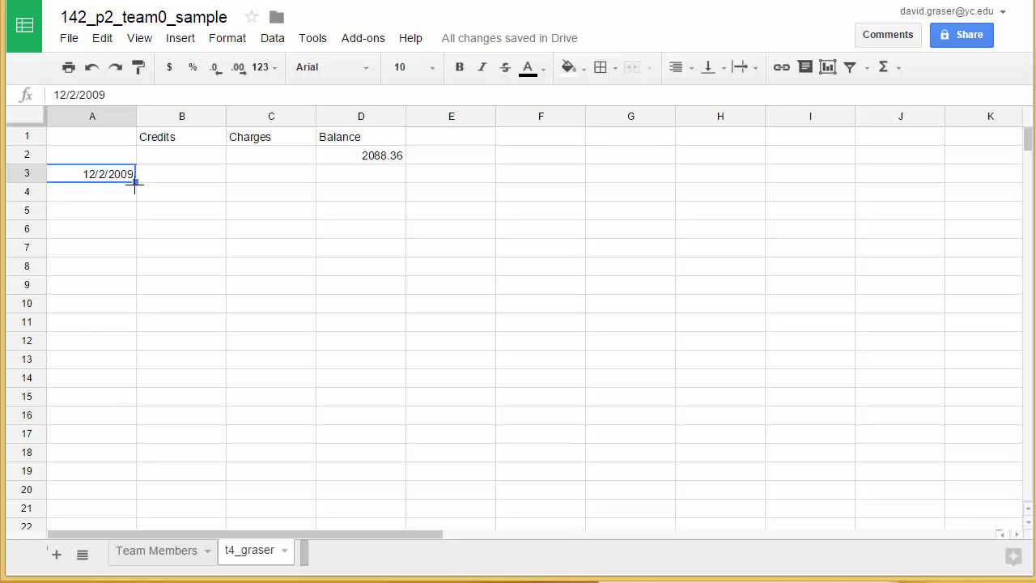
drag(135, 183, 138, 217)
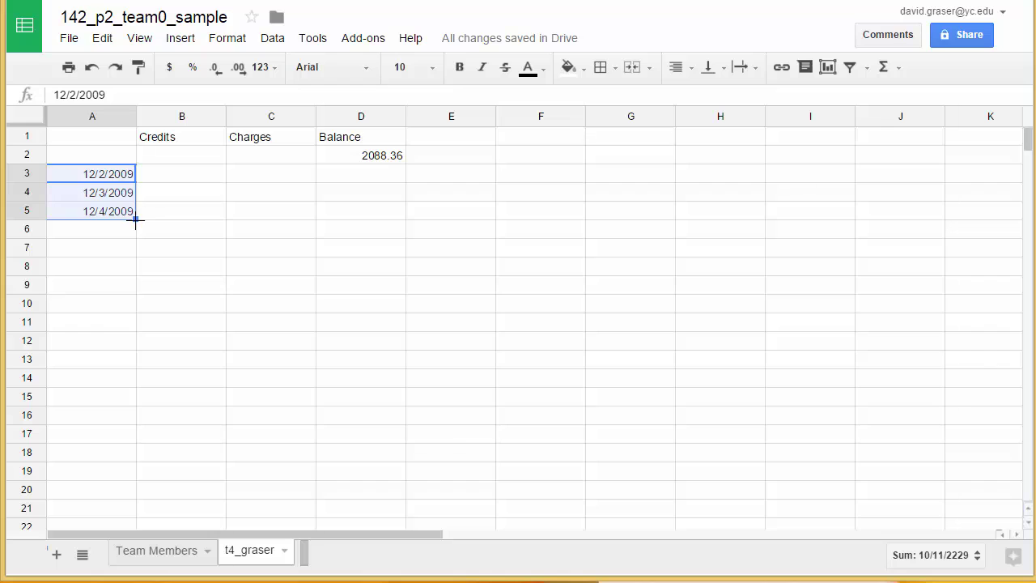
drag(135, 219, 202, 494)
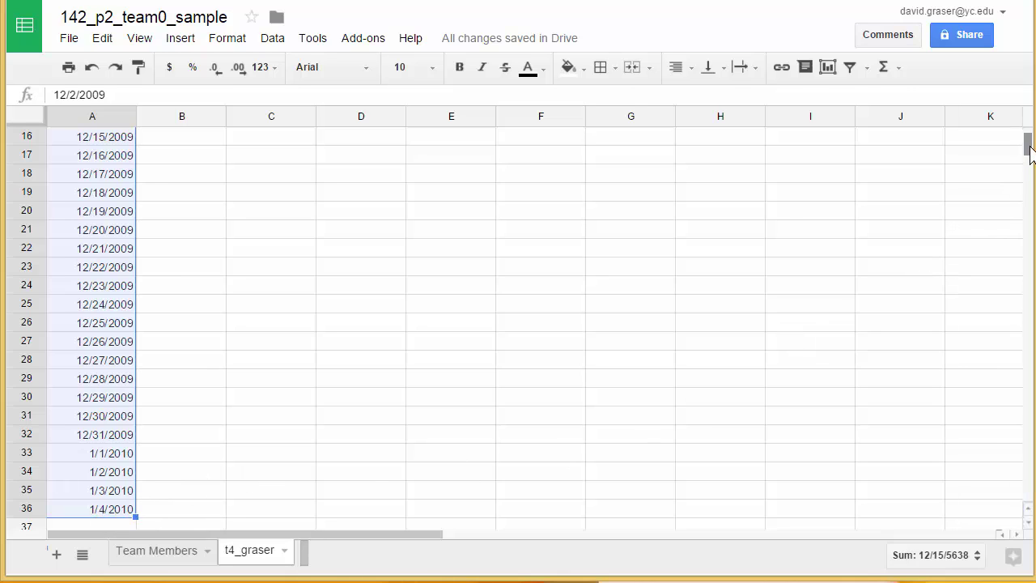
drag(1030, 147, 1027, 138)
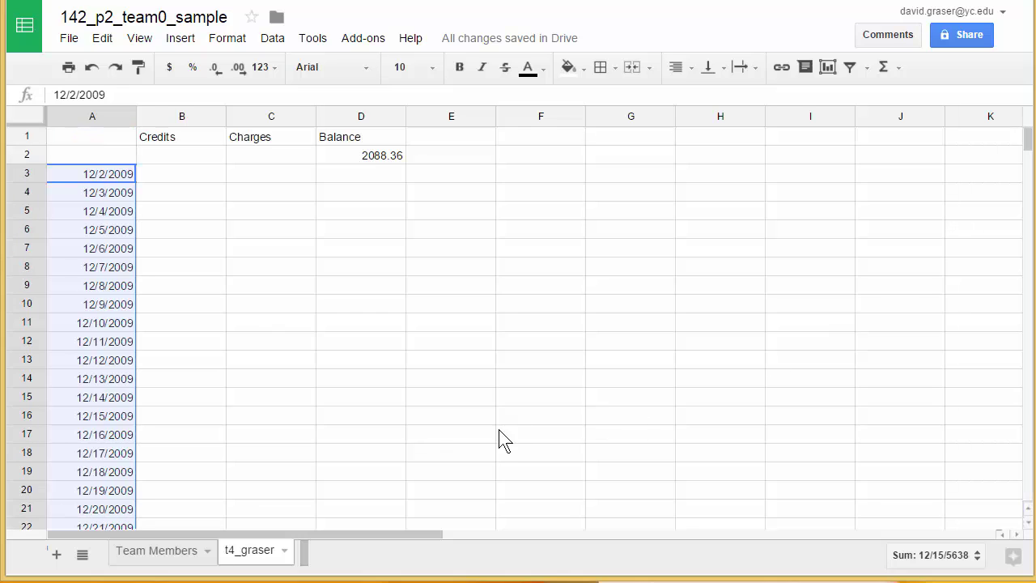
Record charges of 65.51 on 12/7/2009 and 104.90 on 12/13/2009, and a credit of 135 on 12/9/2009.
click(265, 277)
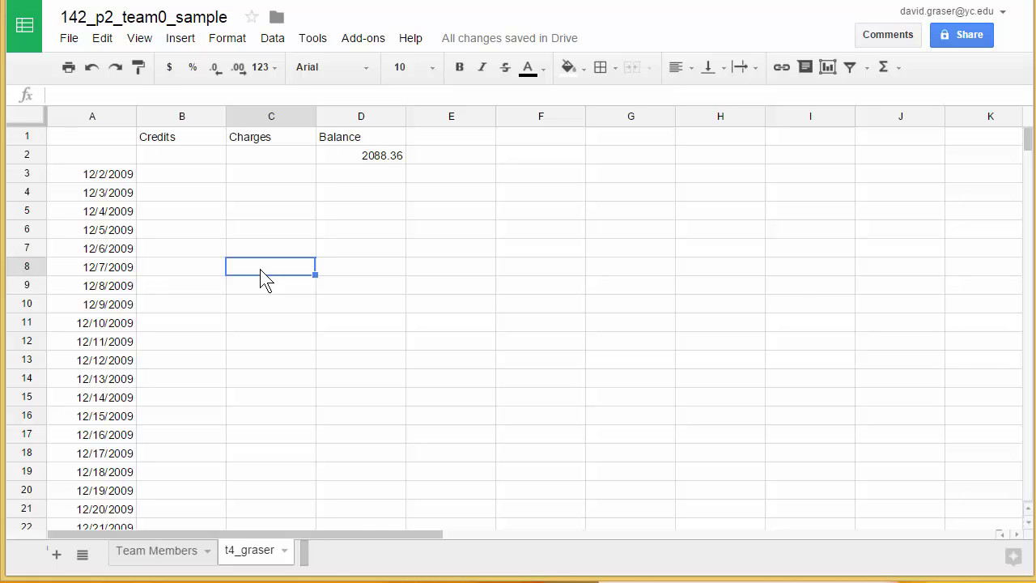
text(65.51)
click(178, 308)
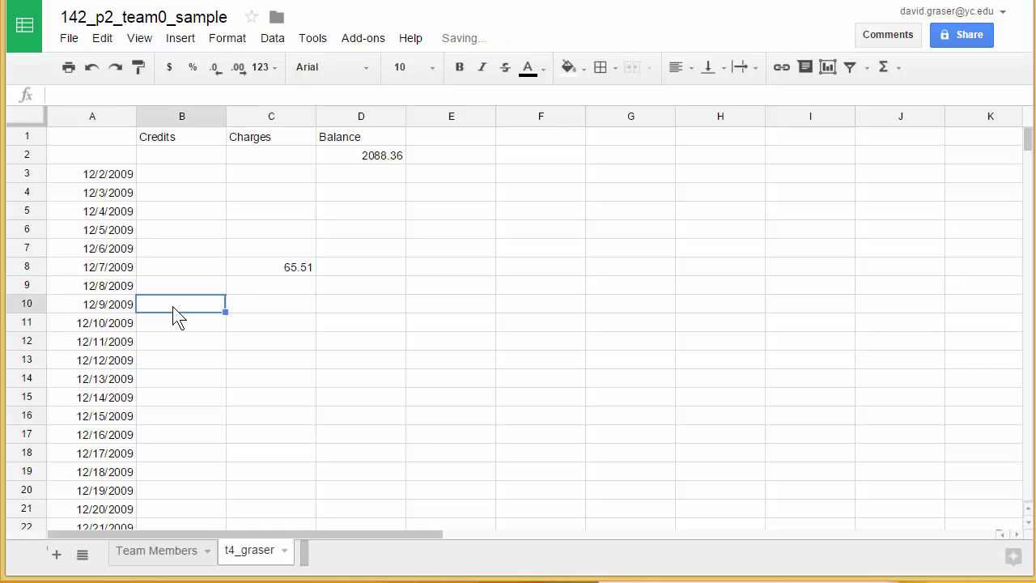
text(135)
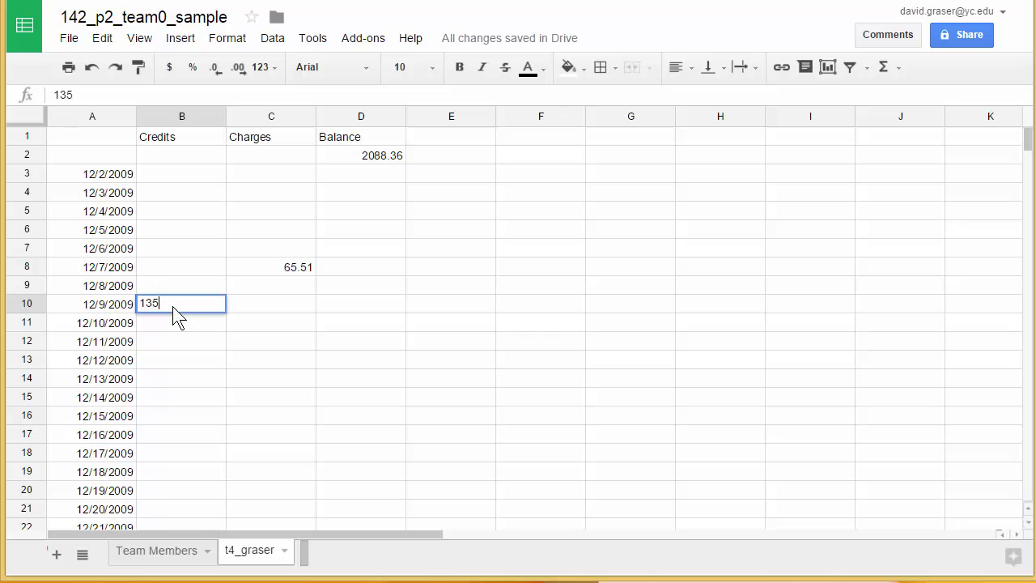
click(276, 381)
text(10)
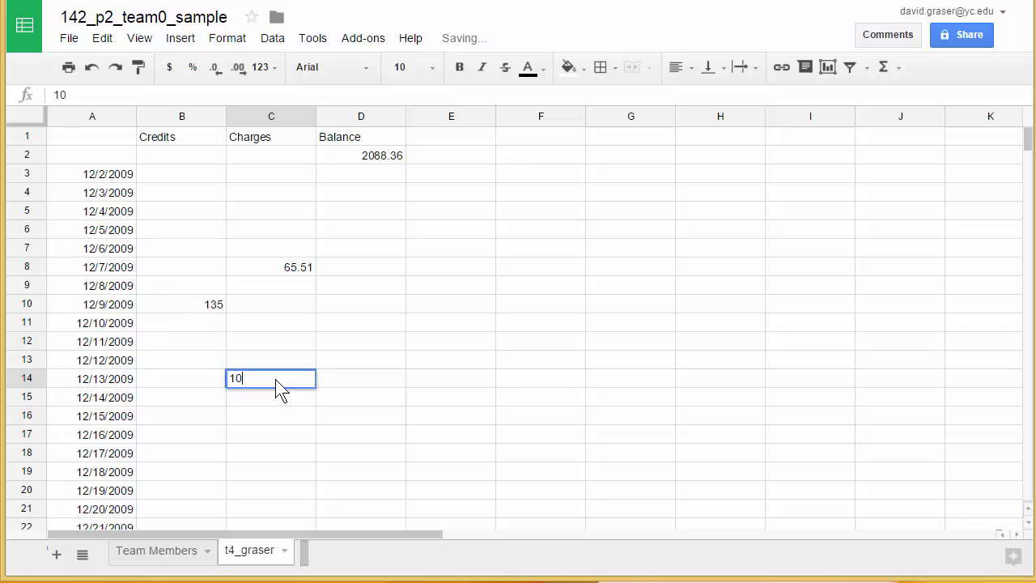
text(4.90)
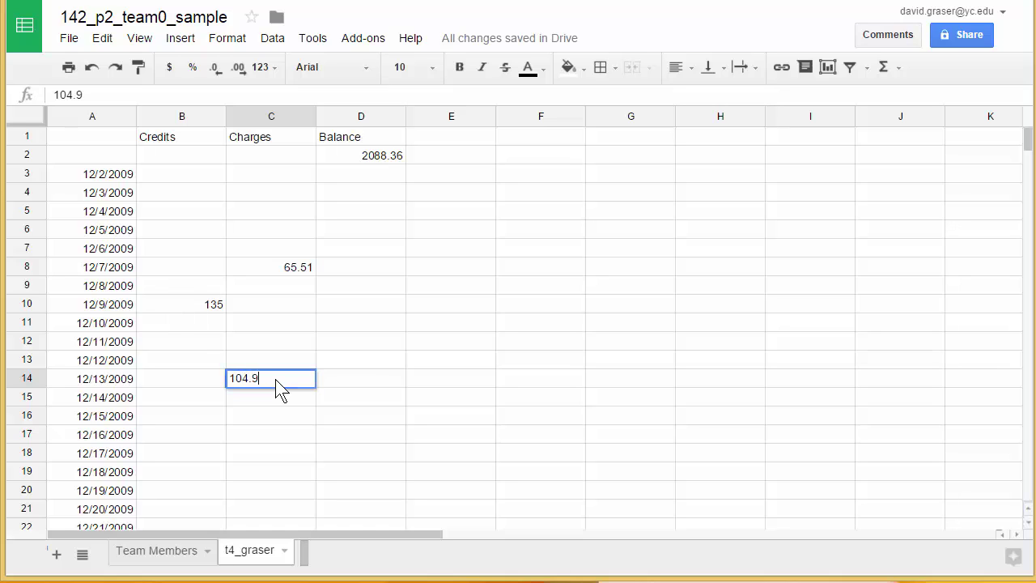
click(344, 388)
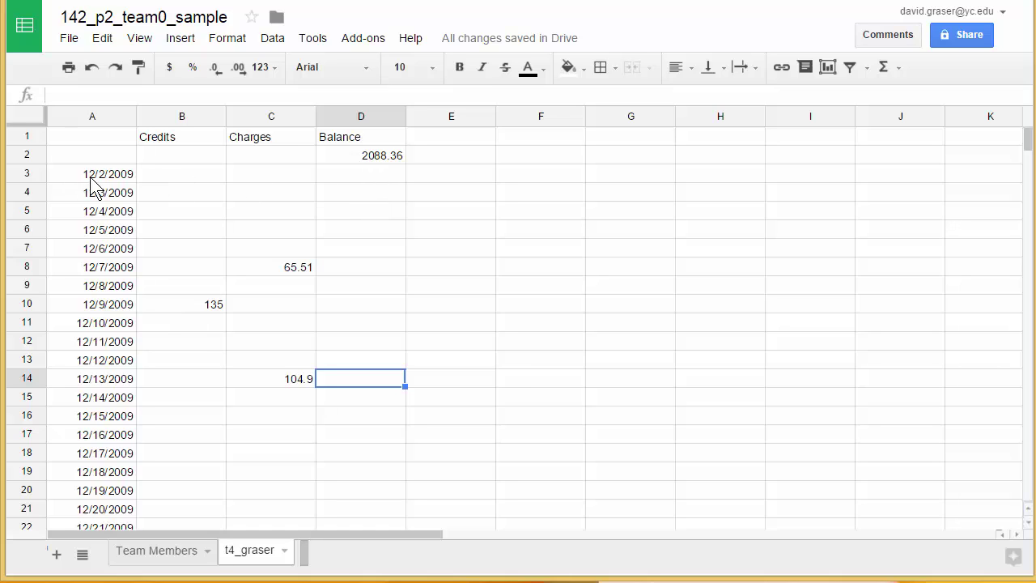
Enter the running balance formula =D2-B3+C3 in D3, subtracting credits from and adding charges to the previous balance.
click(378, 177)
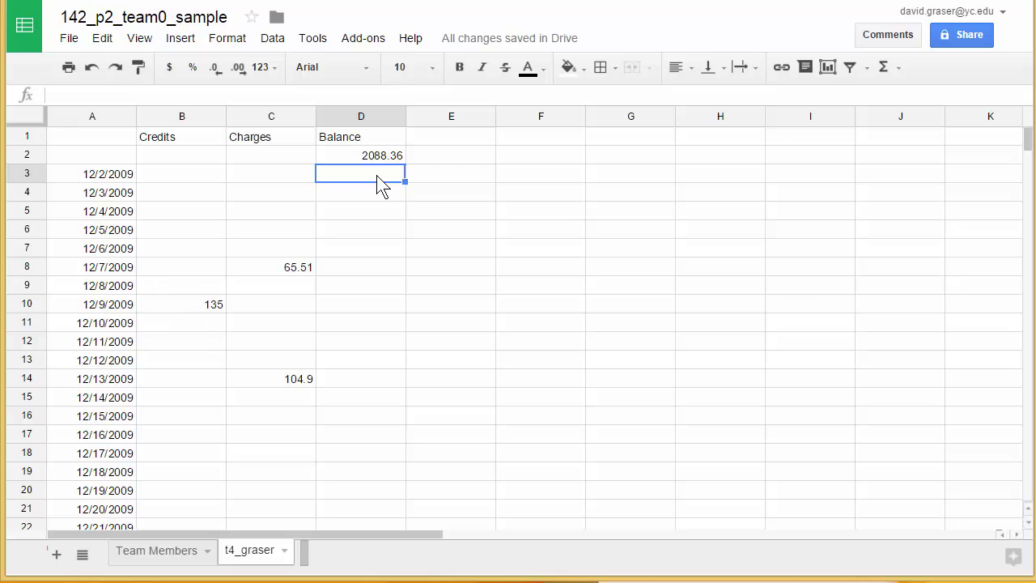
text(=)
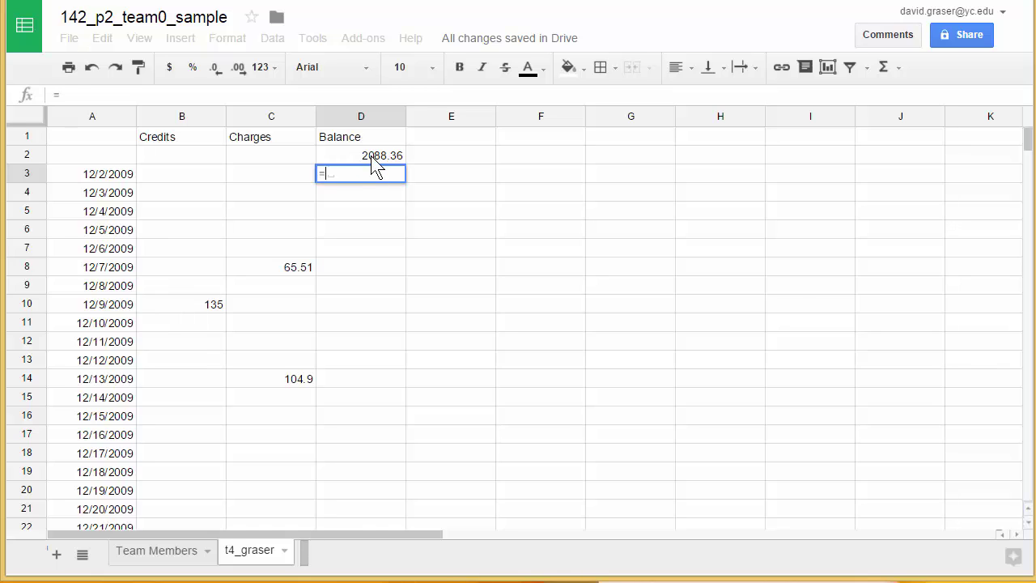
click(371, 157)
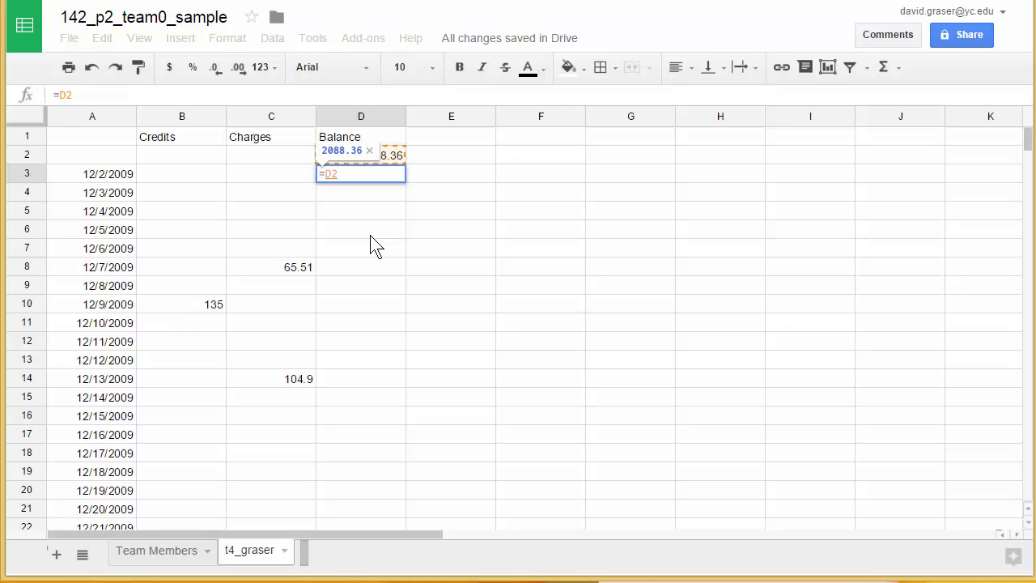
text(-)
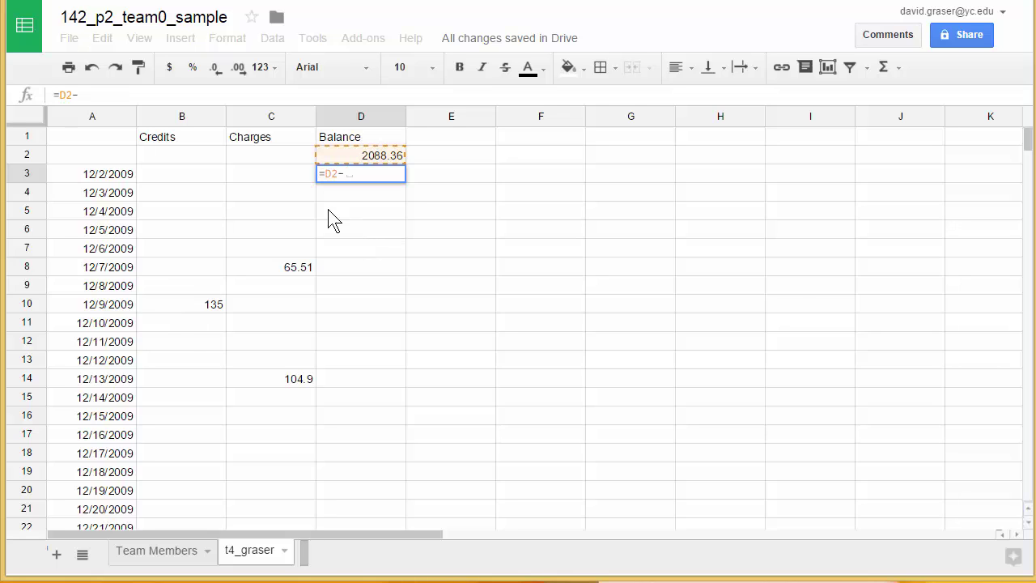
click(185, 184)
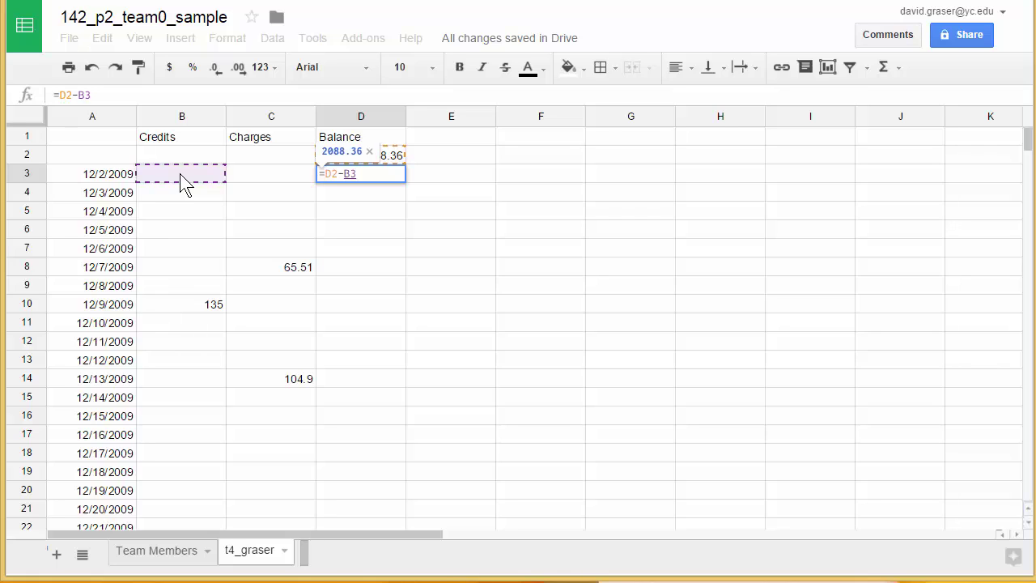
text(+)
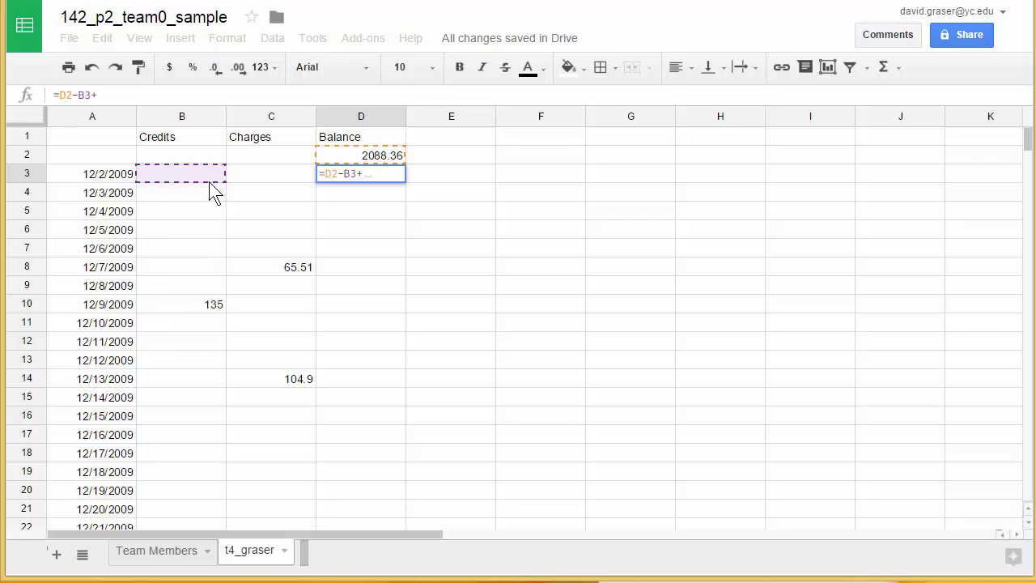
click(276, 183)
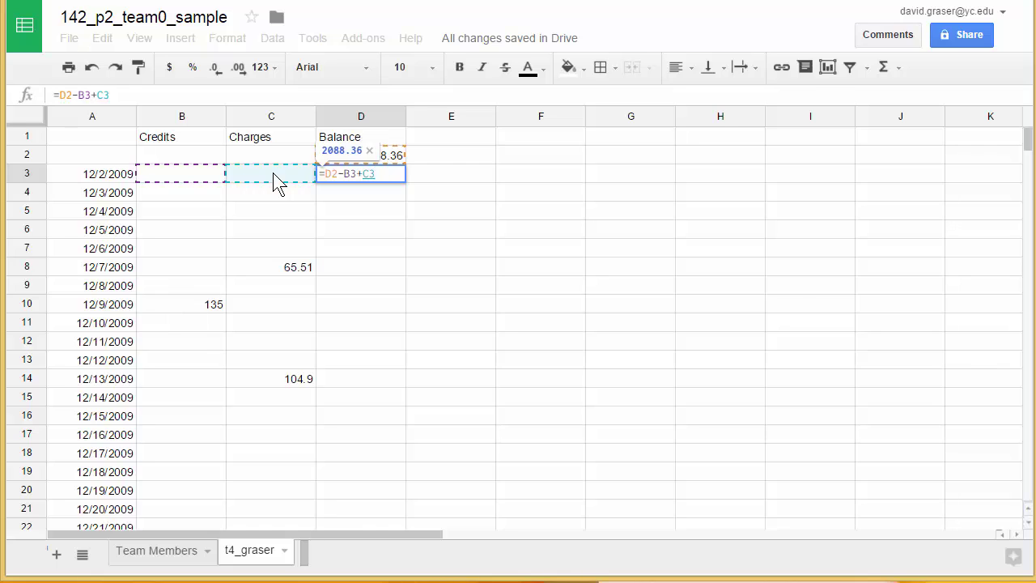
key(Return)
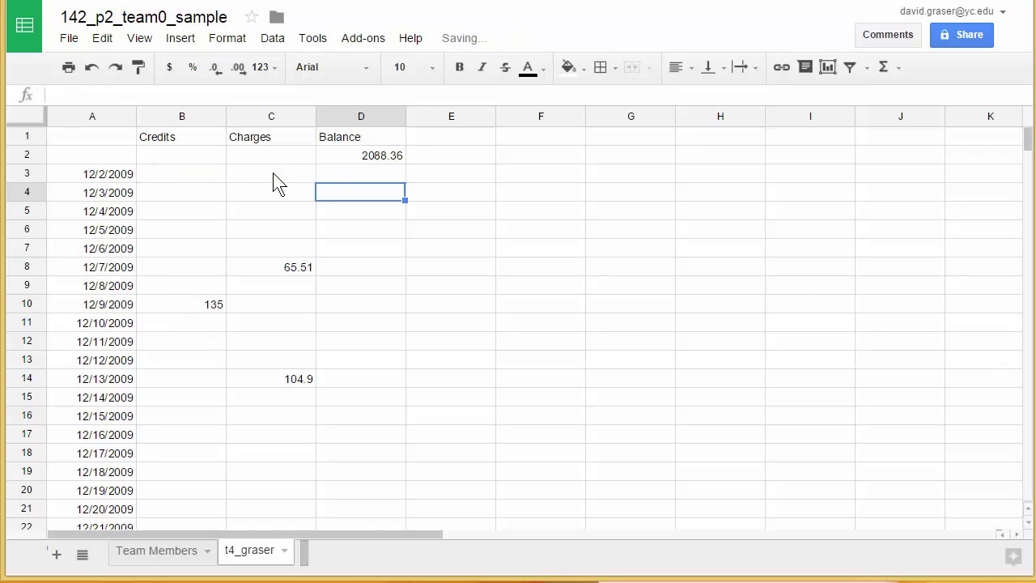
Copy the balance formula from D3 down the Balance column through D36, the row for 1/4/2010.
click(384, 183)
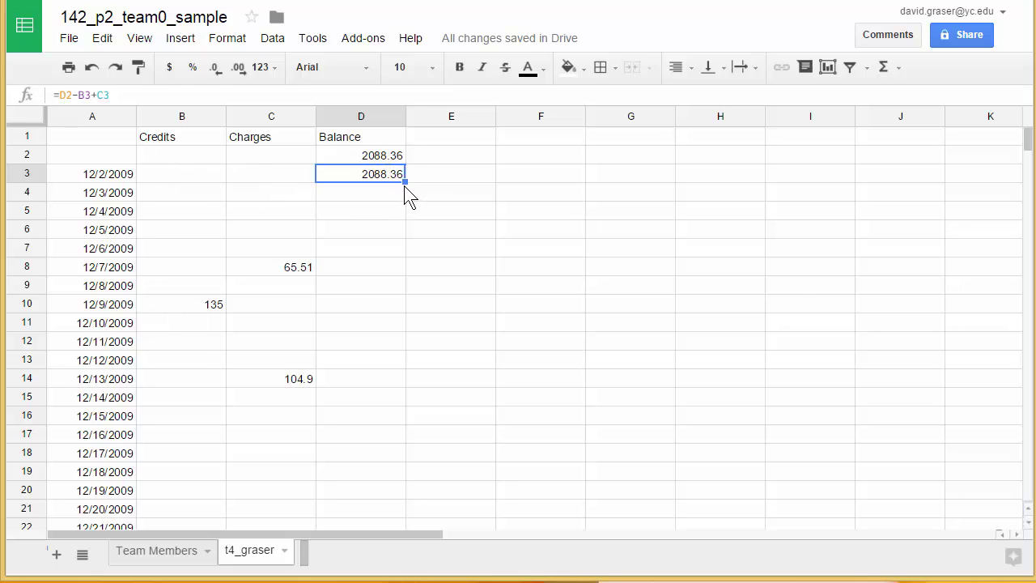
drag(405, 184, 406, 274)
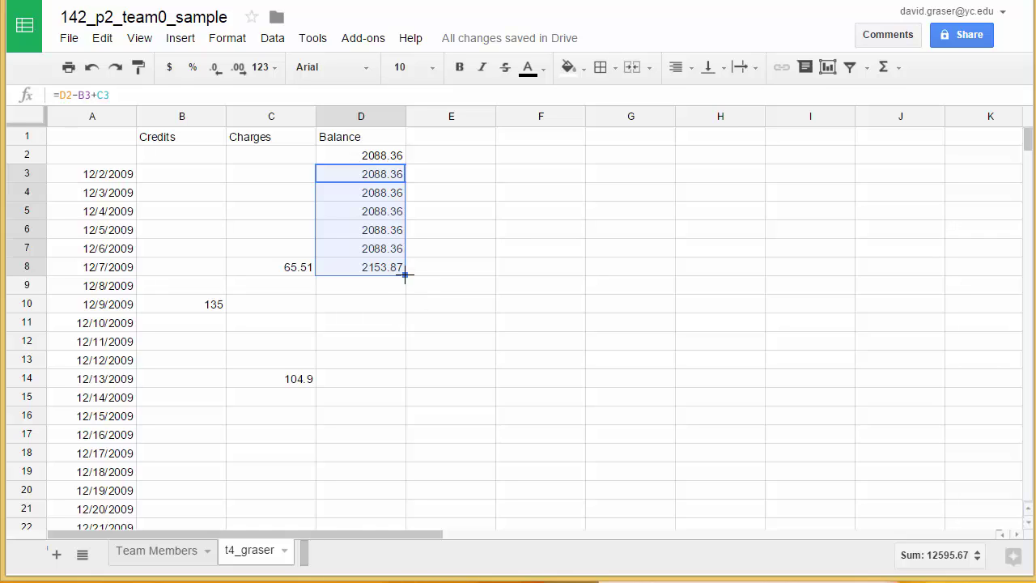
drag(405, 276, 405, 488)
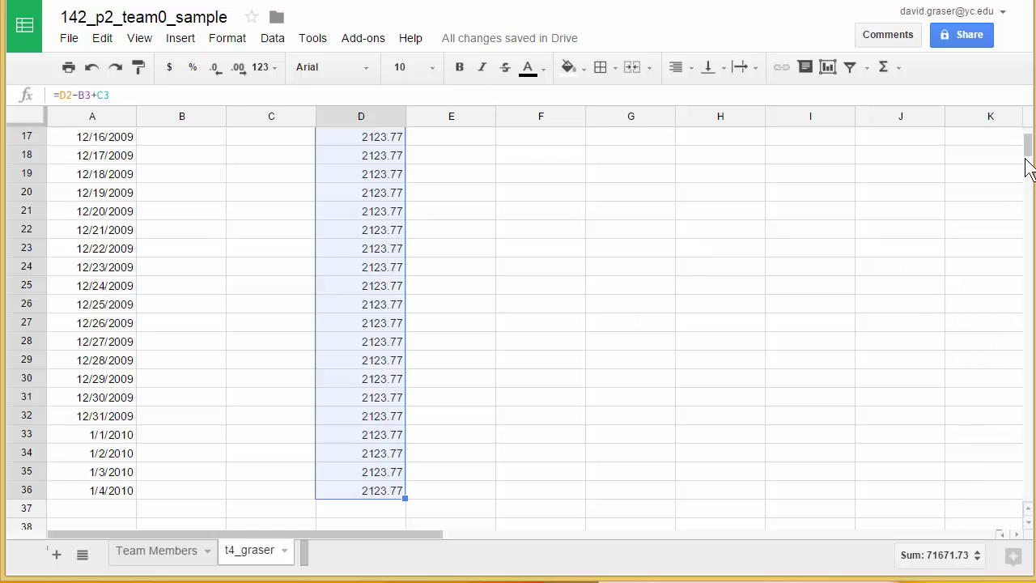
drag(1029, 146, 1028, 135)
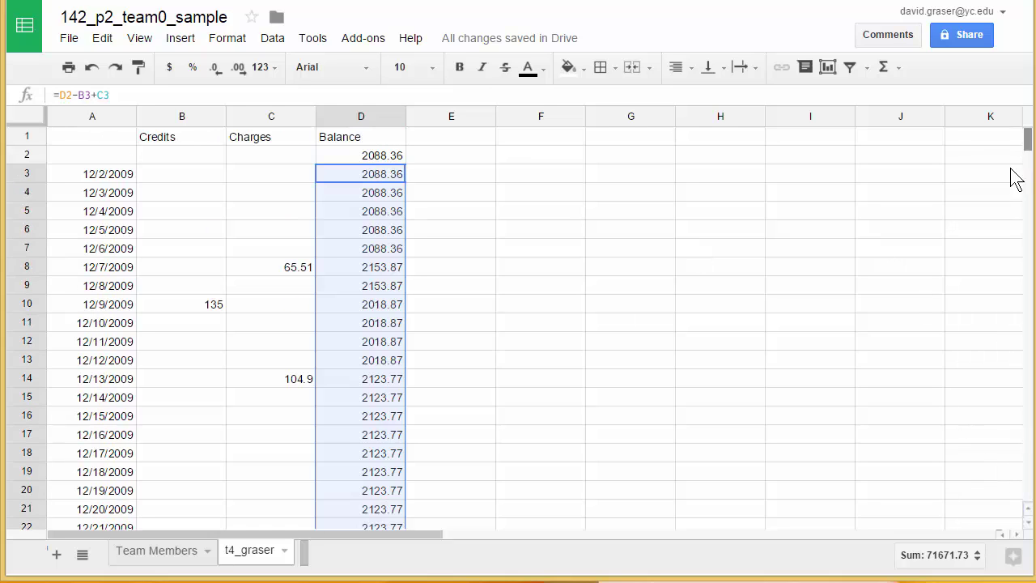
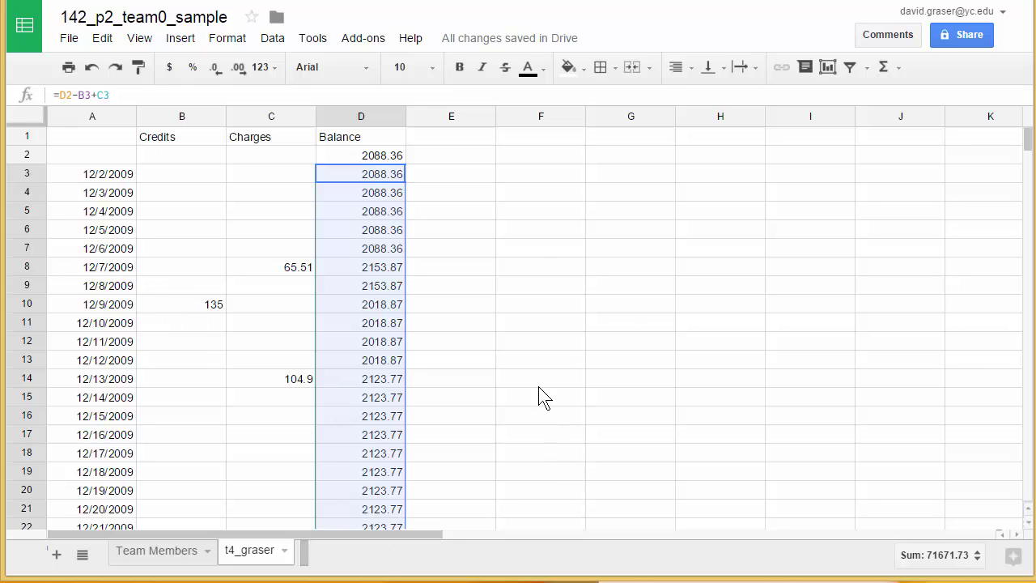
Label F2 Previous Balance and F3 Payments to begin a statement summary beside the table.
click(526, 156)
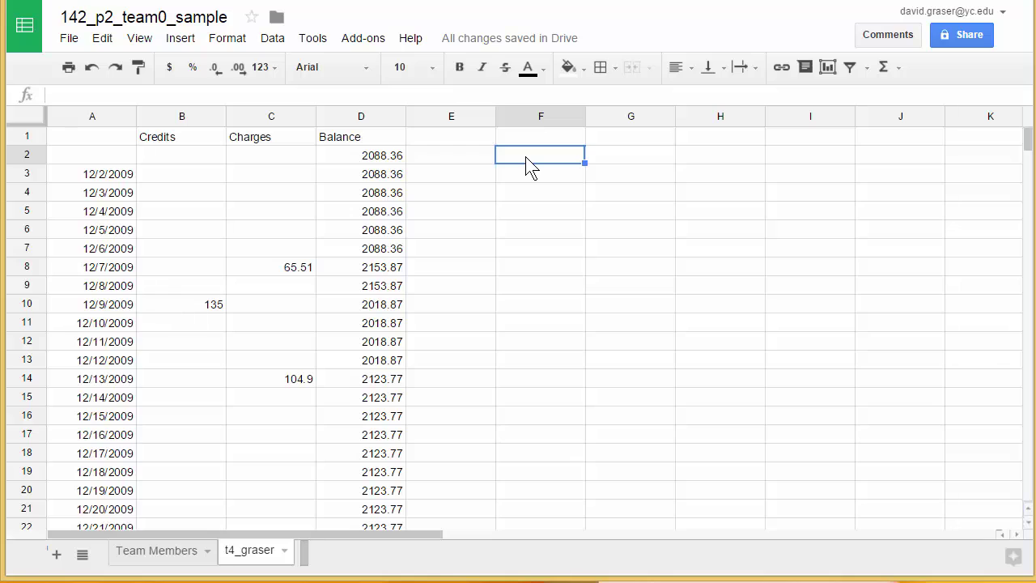
text(Previous)
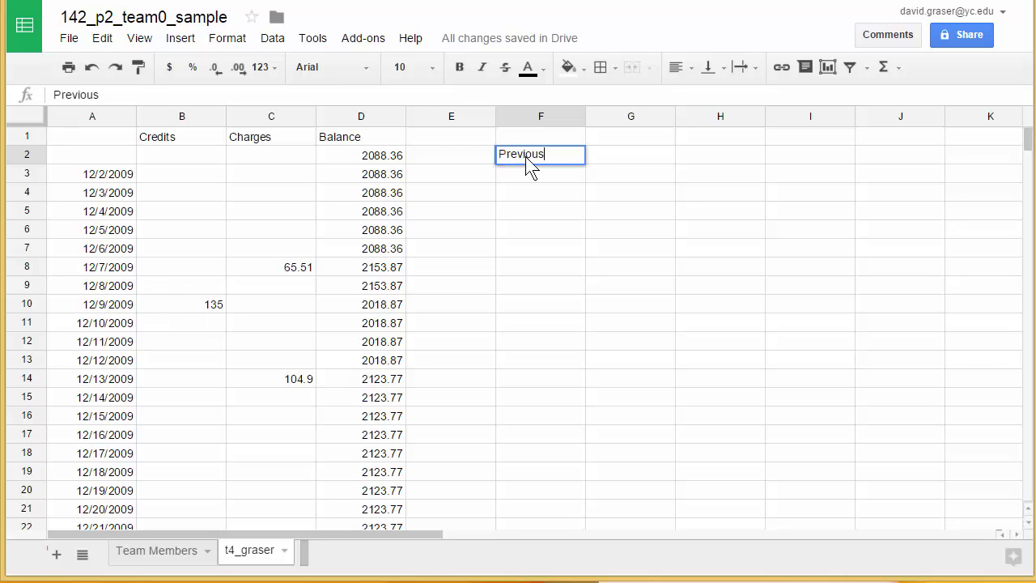
text( Balance)
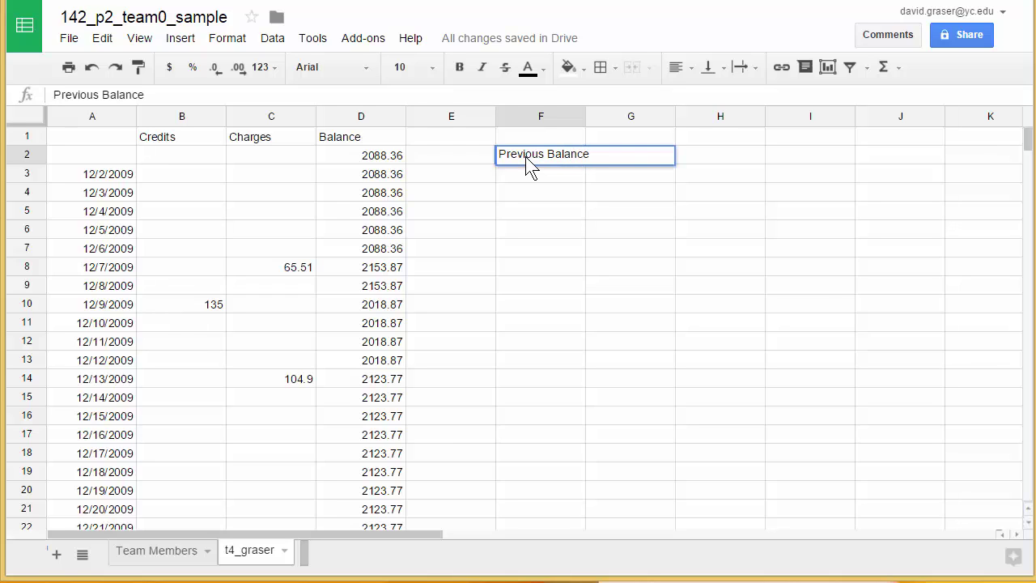
click(564, 178)
text(P)
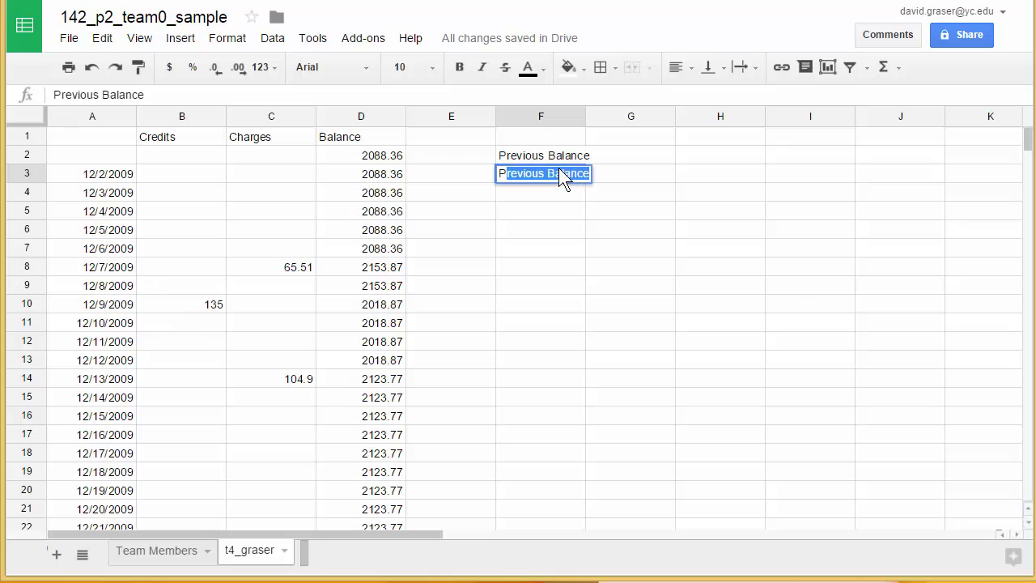
text(ayments)
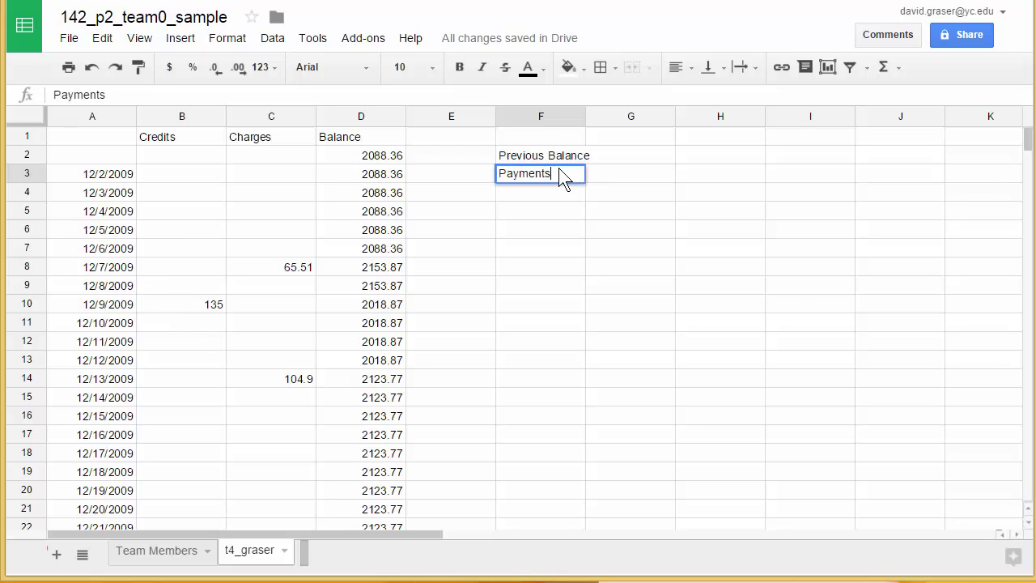
key(Return)
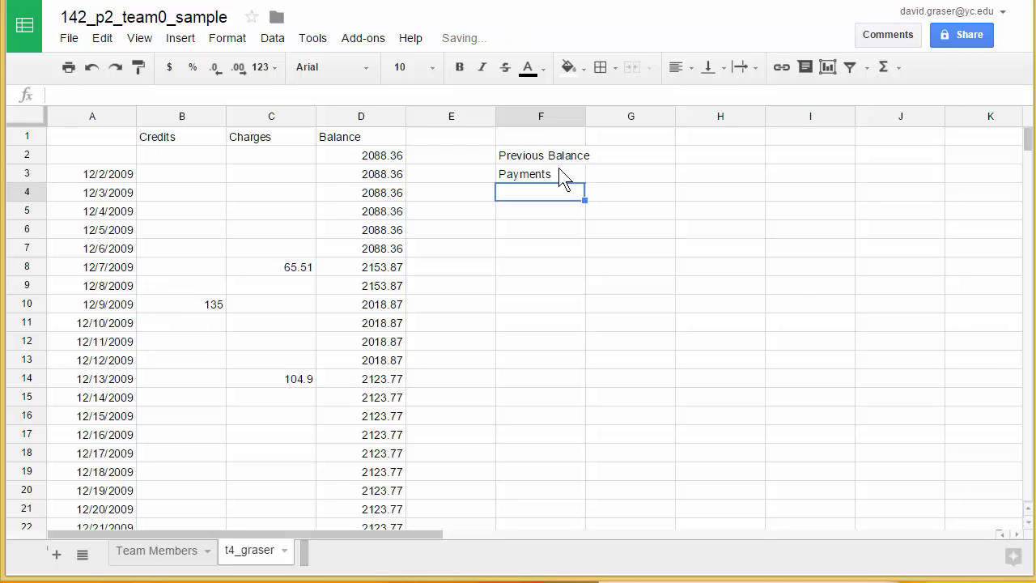
Add the summary labels Charges, Interest and New Balance in F4 through F6.
text(Charges)
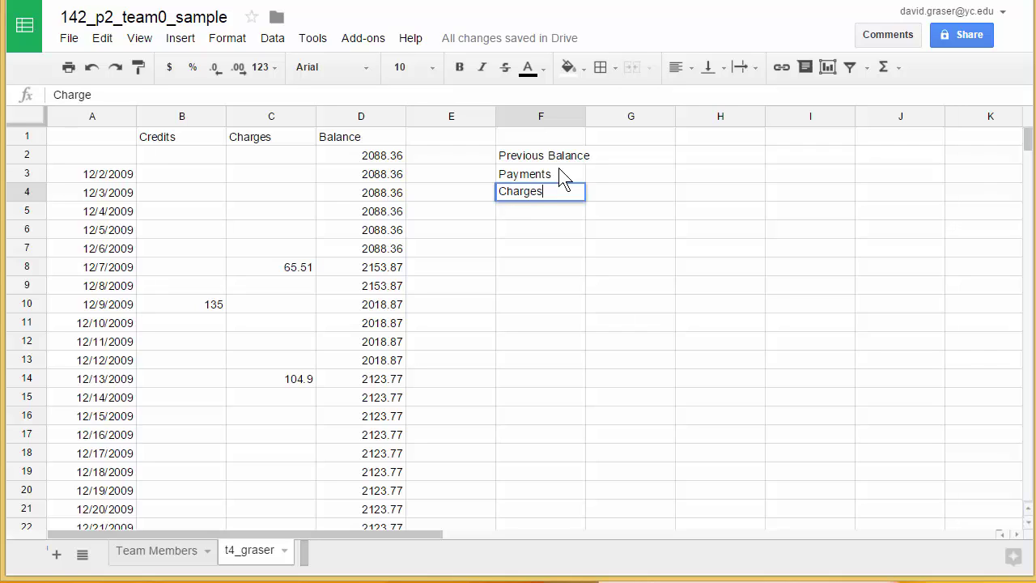
key(Return)
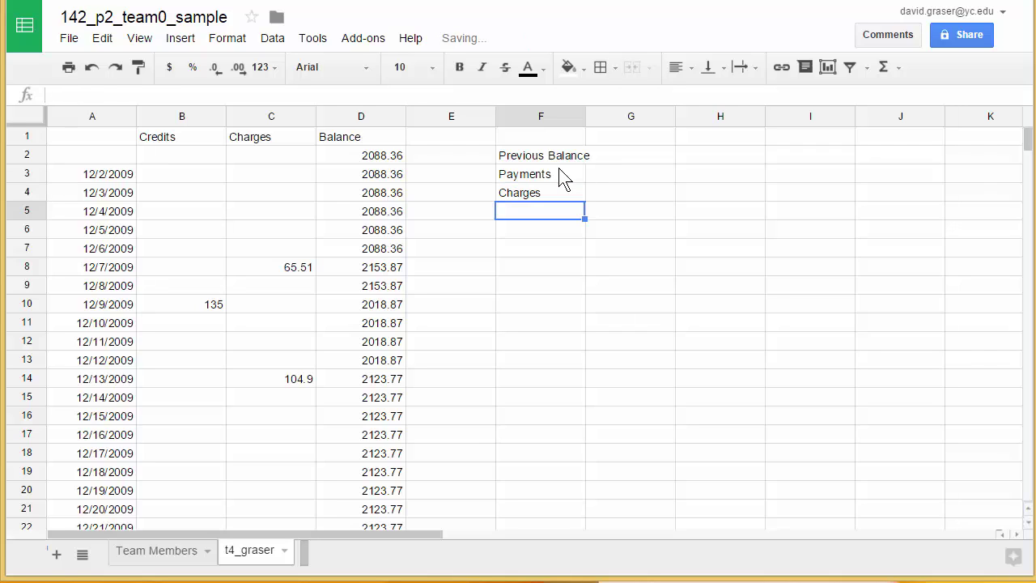
text(Interest)
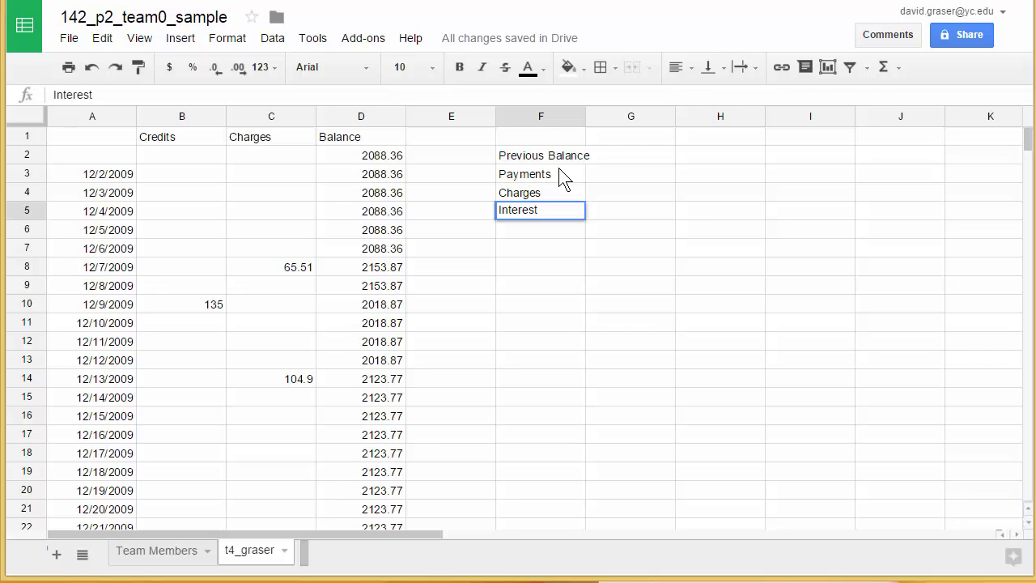
key(Return)
text(New)
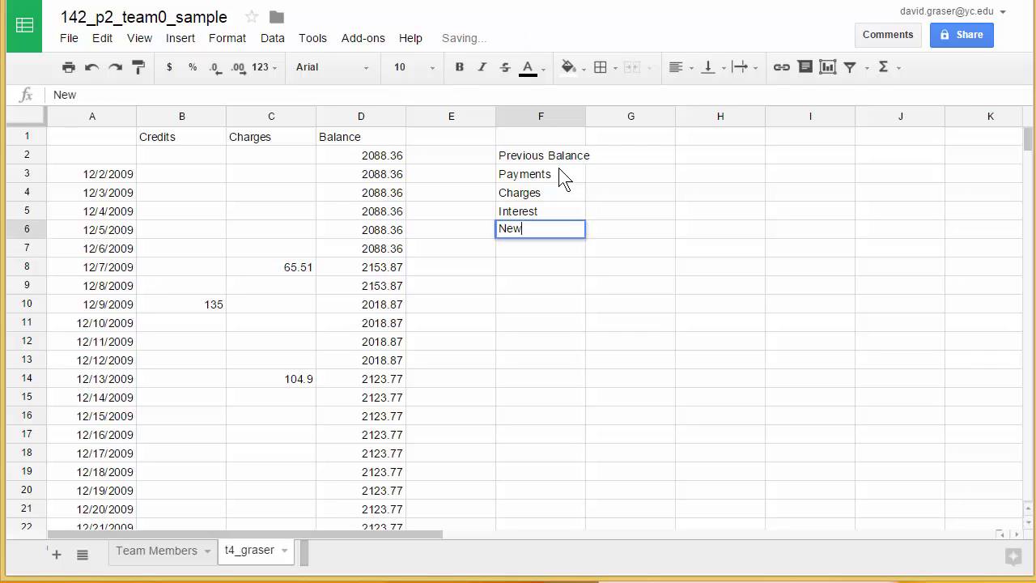
text( Bala)
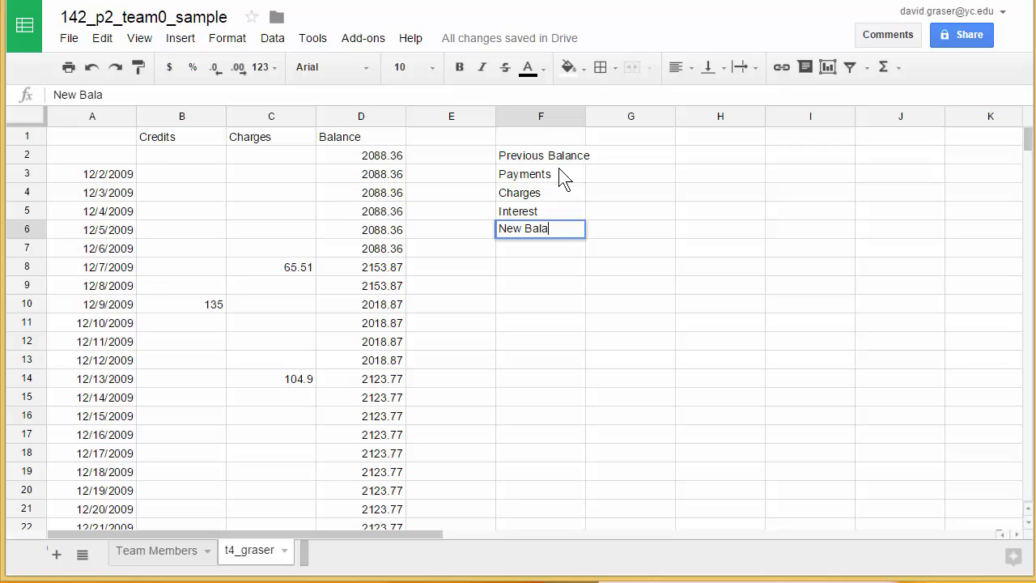
text(nce)
key(Return)
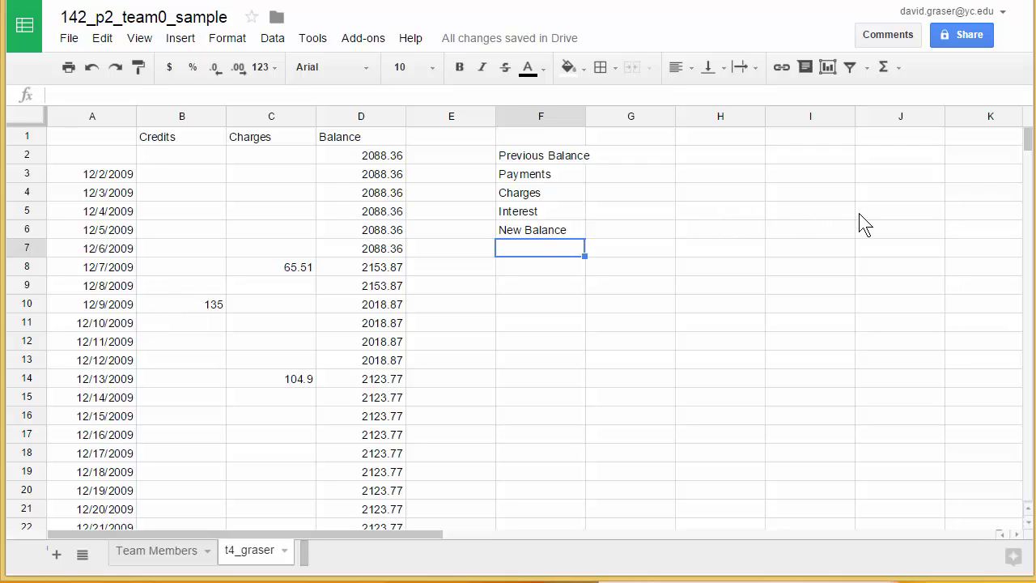
Enter the labels APR in J5 and Average Daily Balance in J6.
click(883, 225)
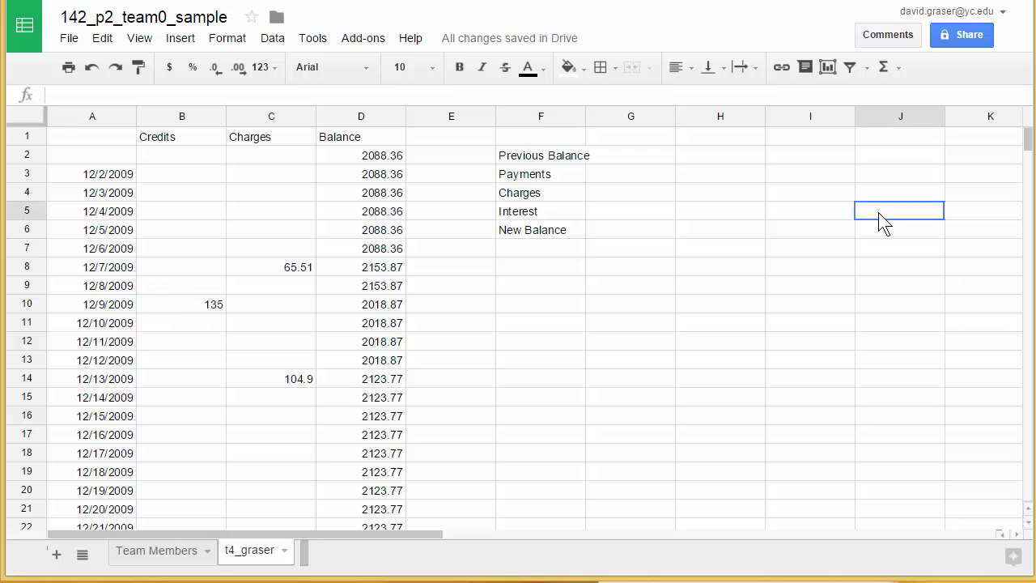
text(APR)
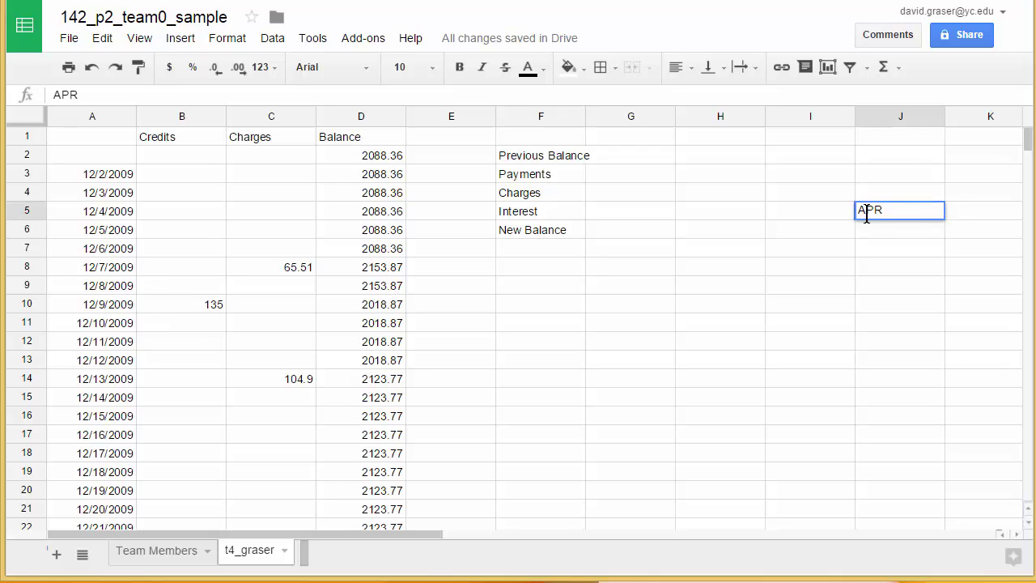
click(867, 228)
text(Average Daily Balance)
key(Return)
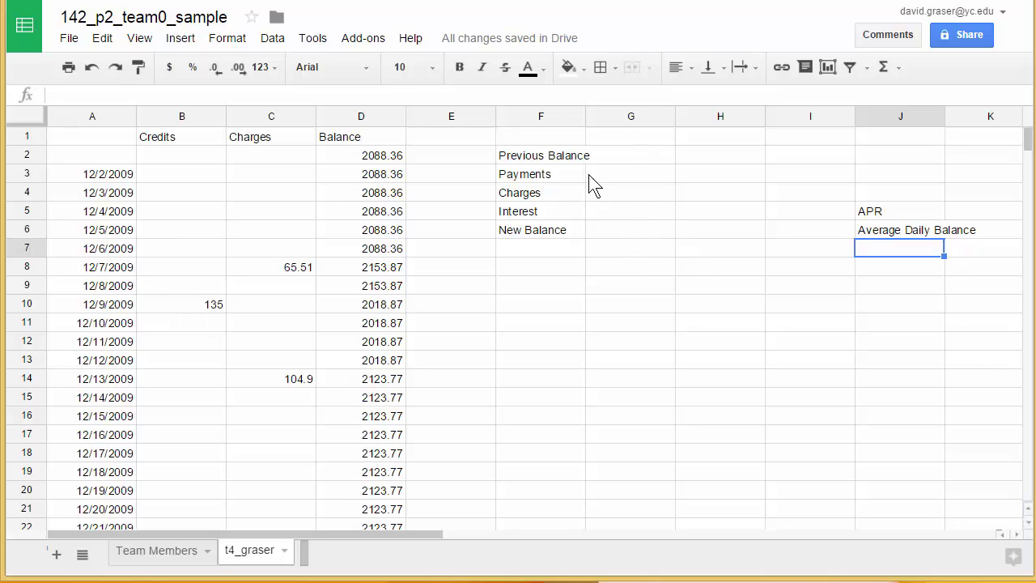
Link the Previous Balance amount in G2 to the starting balance with the formula =D2.
click(637, 156)
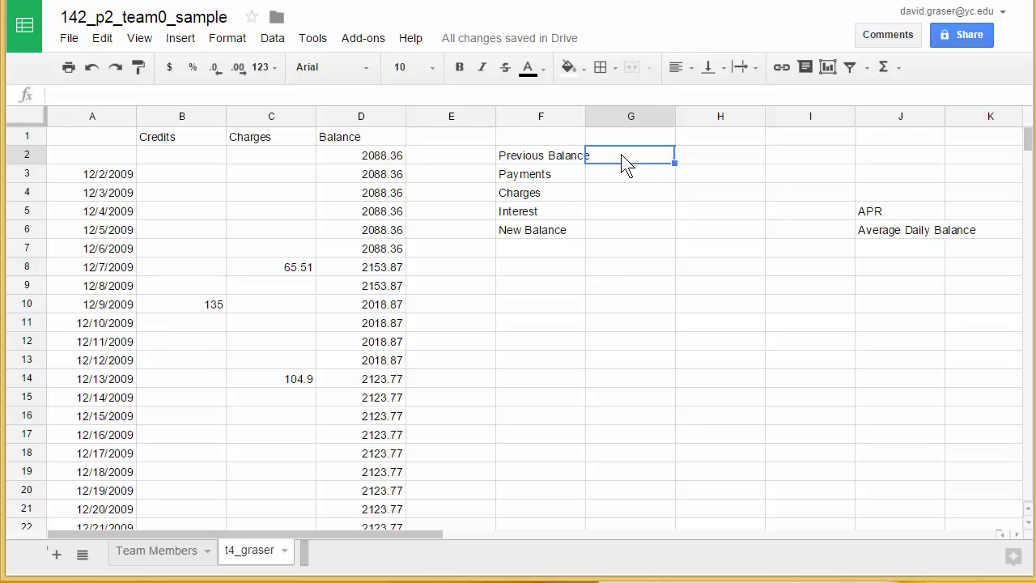
text(=)
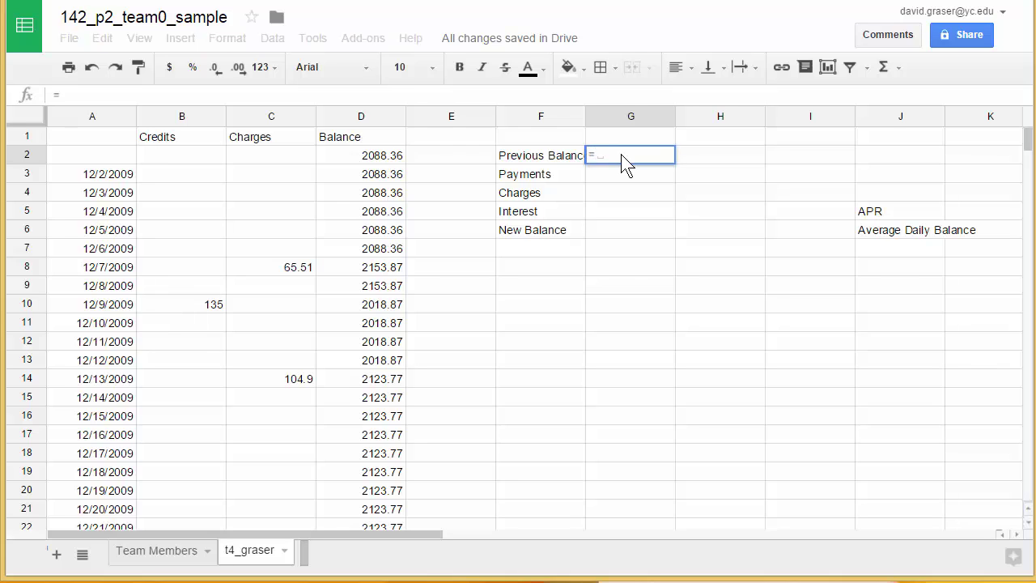
click(382, 158)
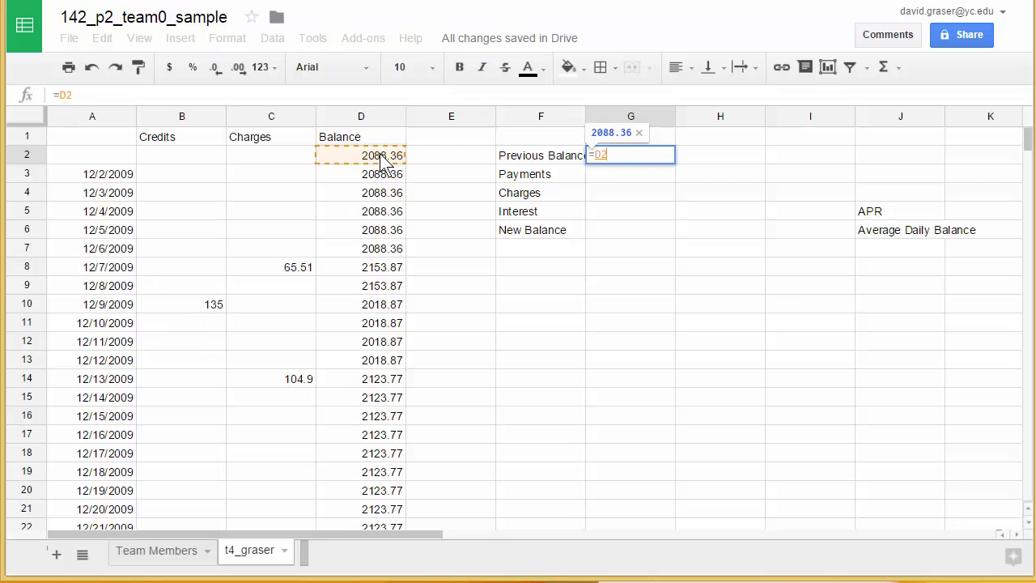
key(Return)
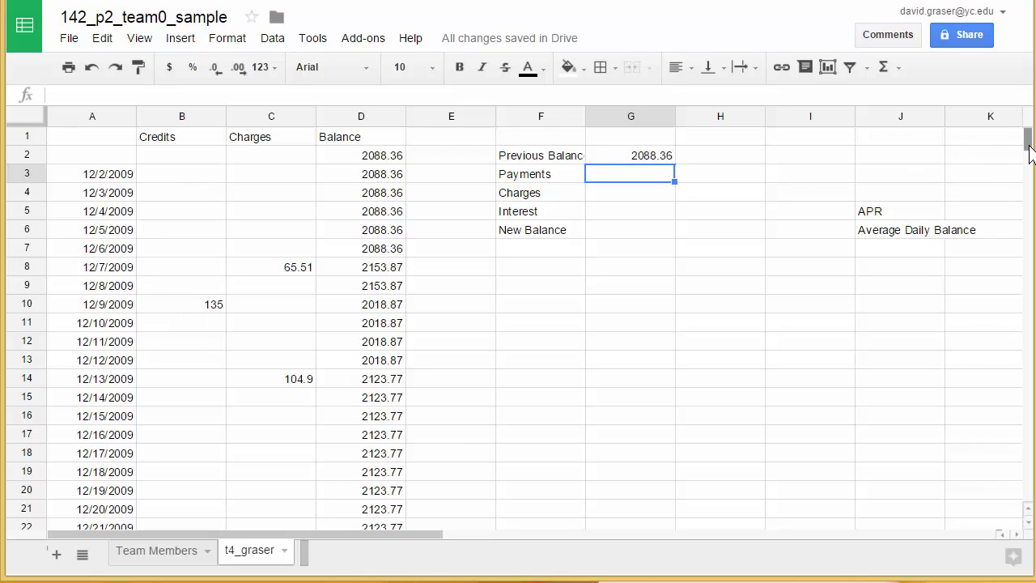
Total the payments in G3 from the Credits column with the formula =SUM(B3:B36).
drag(1028, 143, 1028, 164)
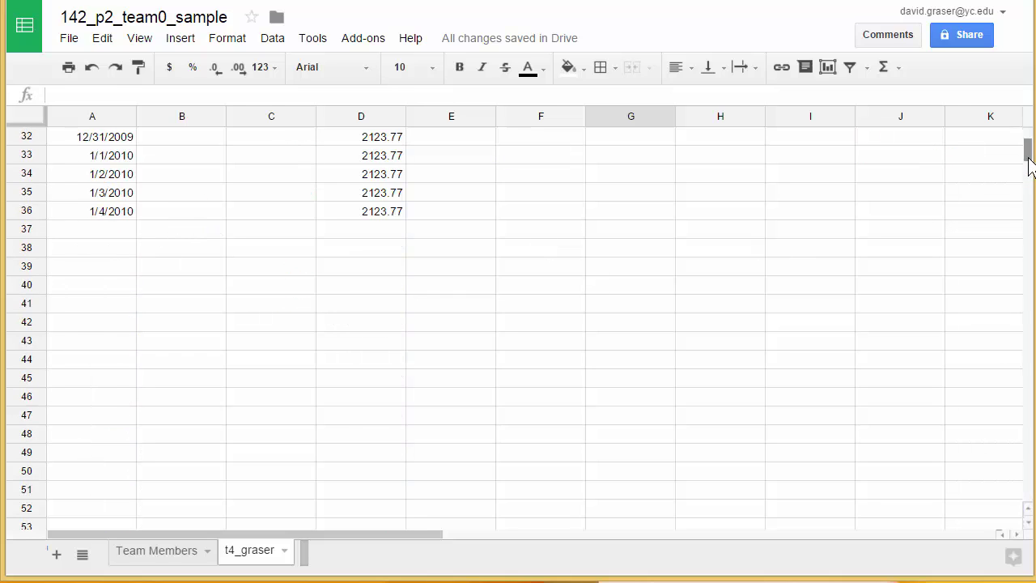
drag(1029, 166, 1029, 140)
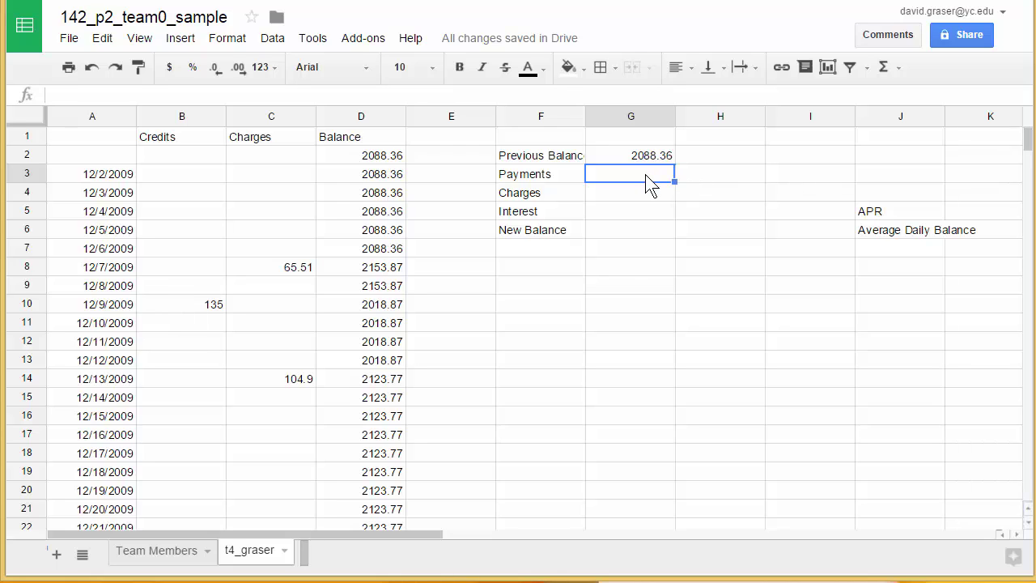
text(=)
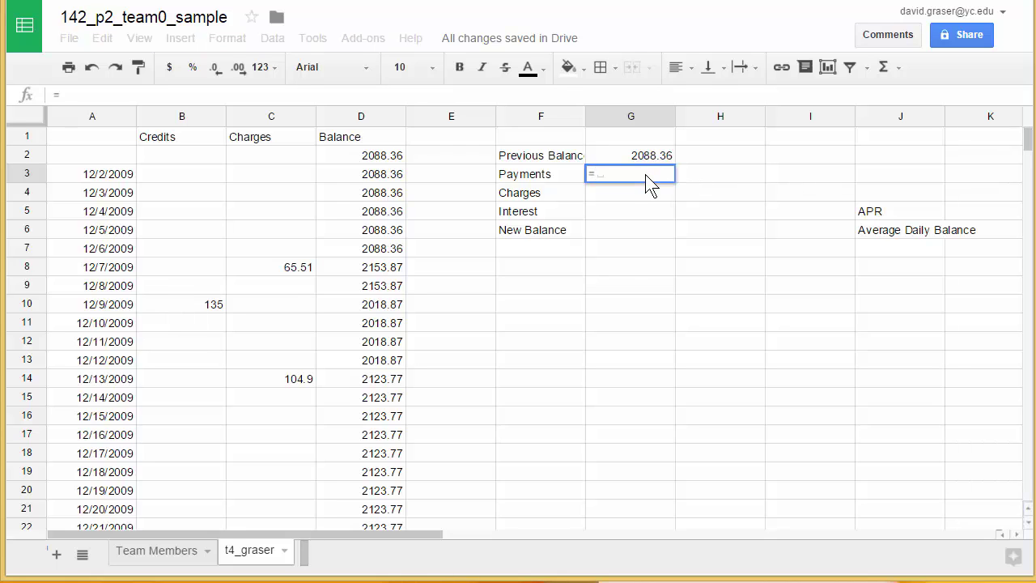
text(SUM)
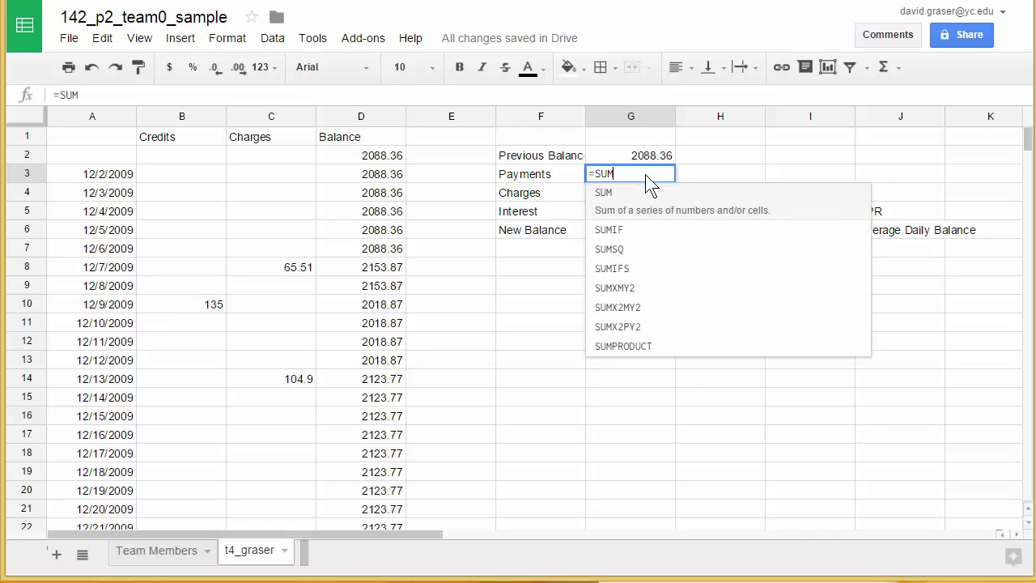
text(()
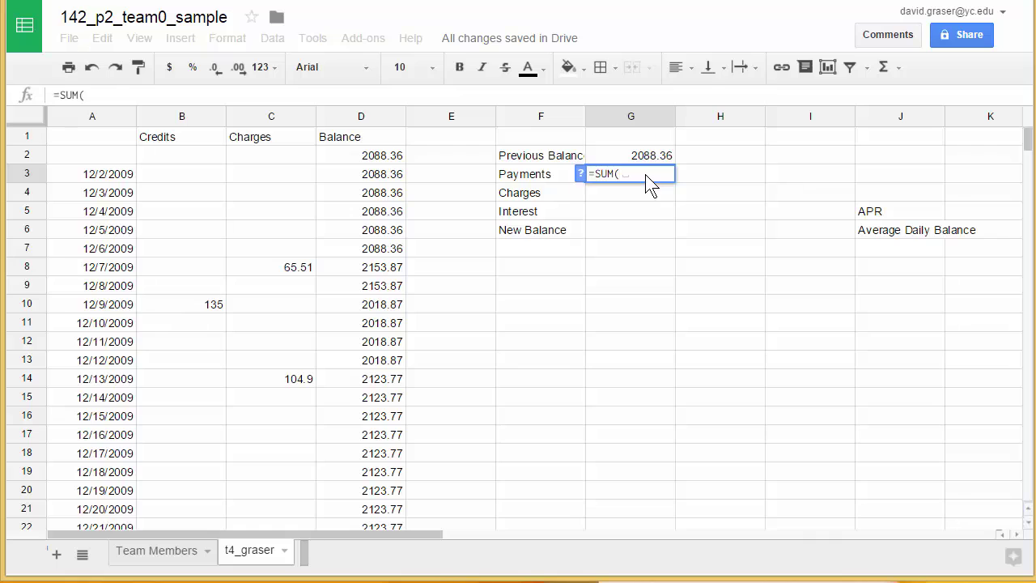
text(B3)
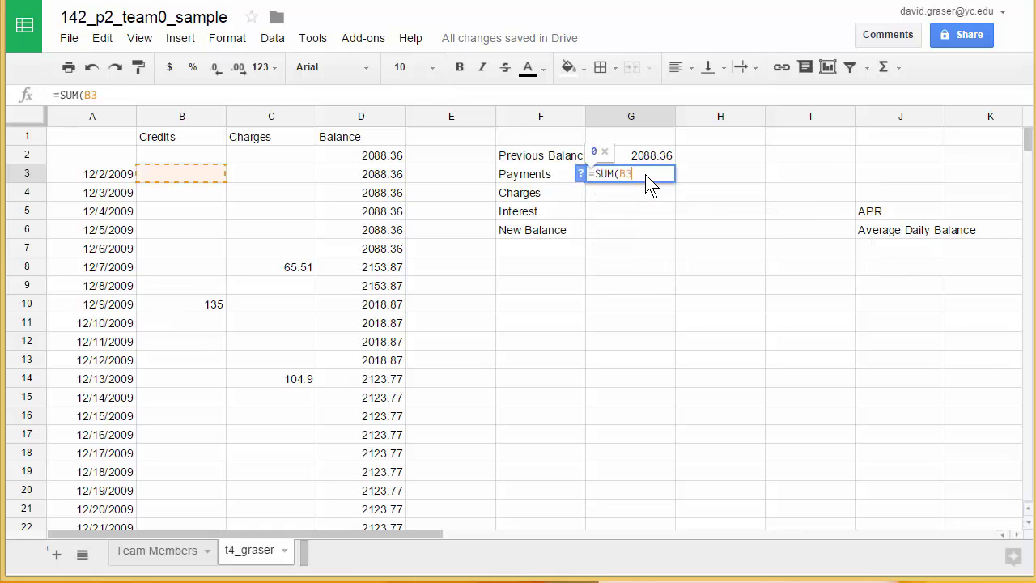
text(:B36)
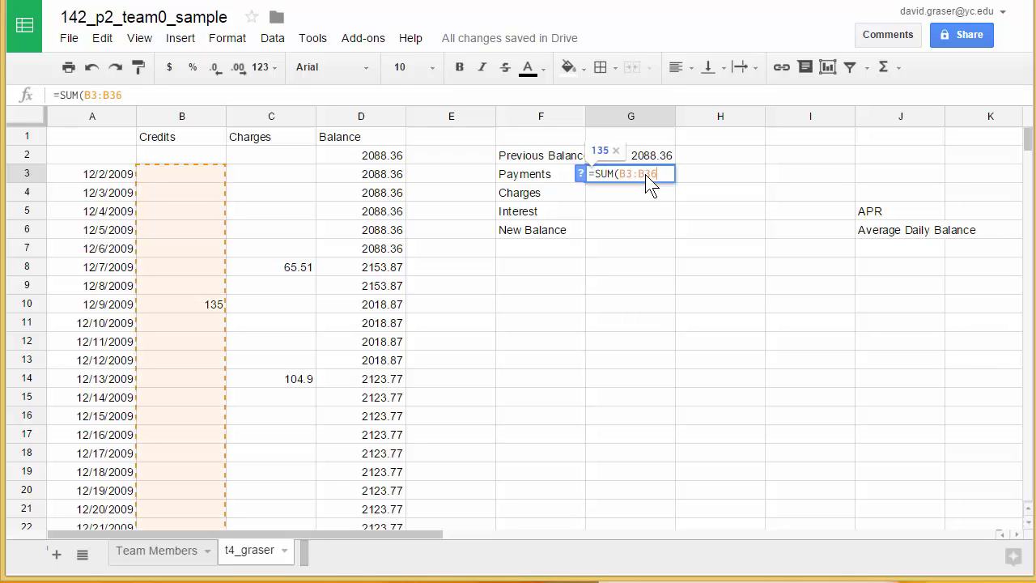
text())
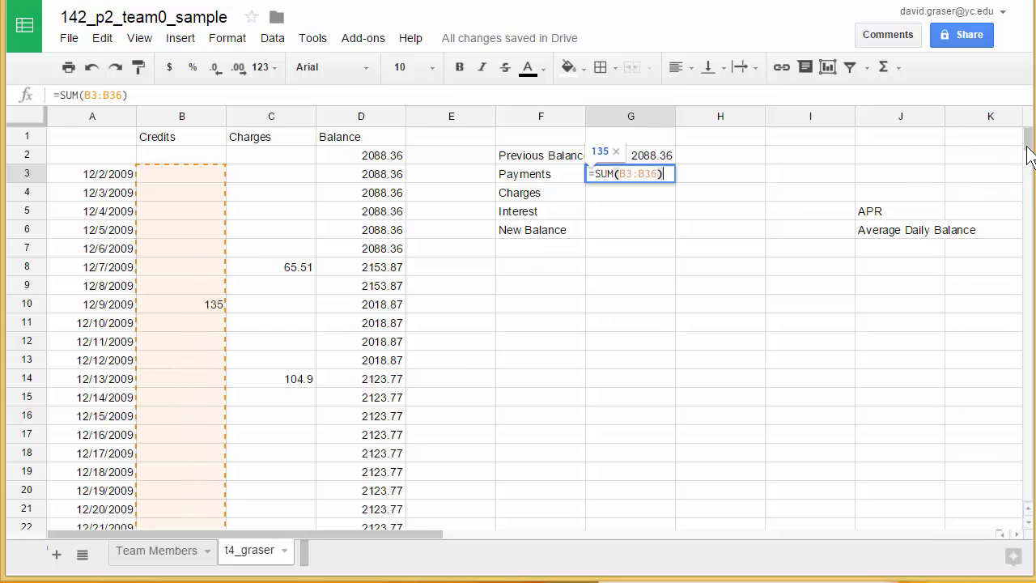
scroll(1029, 157, down, 5)
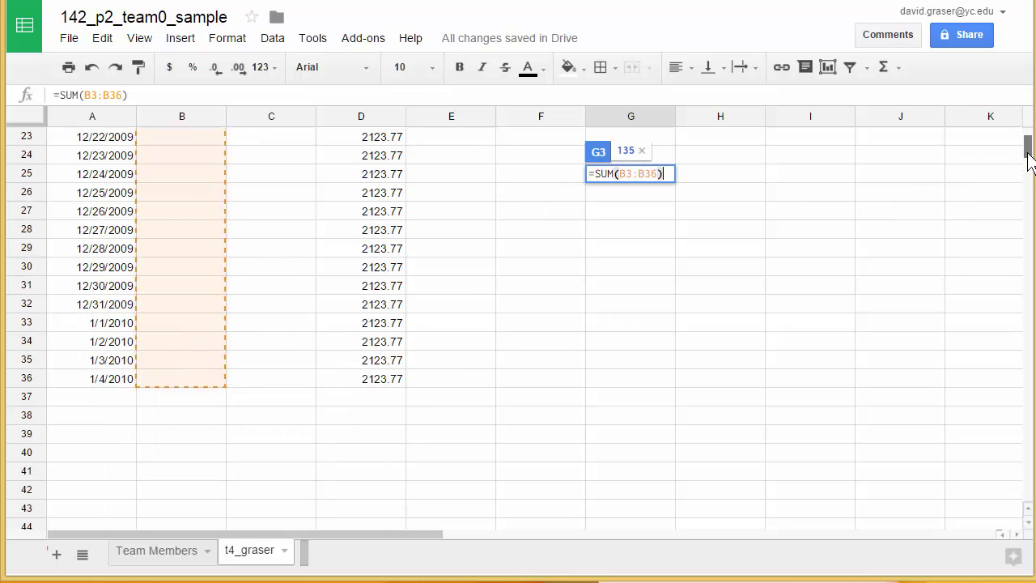
scroll(1028, 157, up, 5)
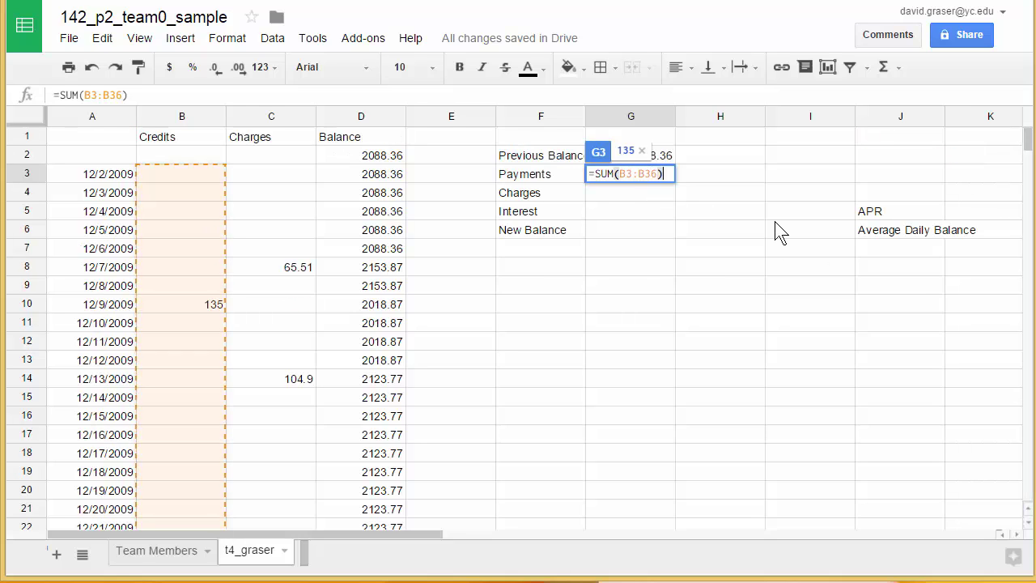
key(Return)
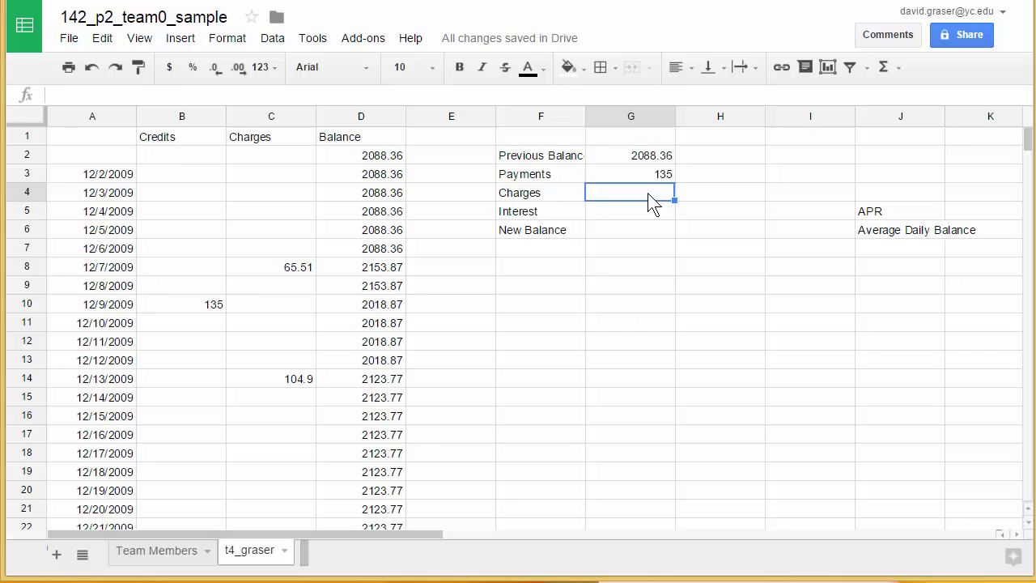
Total the charges in G4 from the Charges column with the formula =SUM(C3:C36).
text(=SUM()
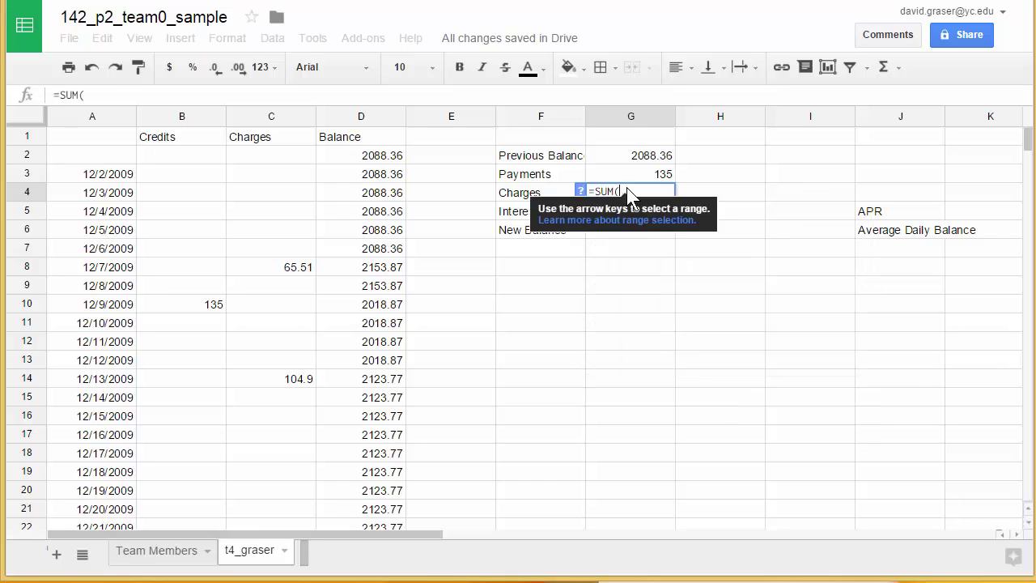
click(279, 176)
mouse_move(279, 176)
mouse_down()
mouse_move(279, 550)
mouse_move(292, 470)
mouse_up()
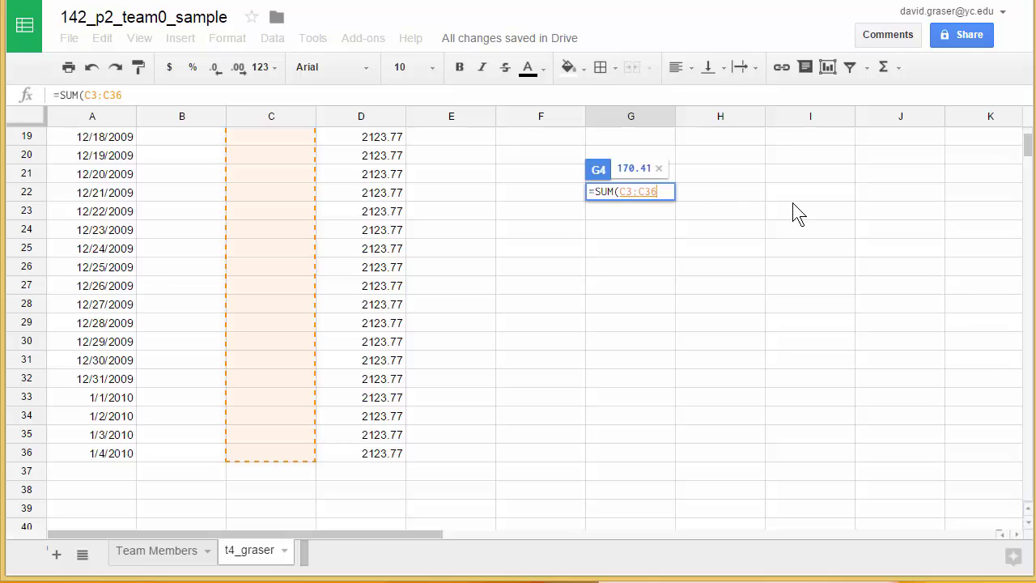
text())
key(Return)
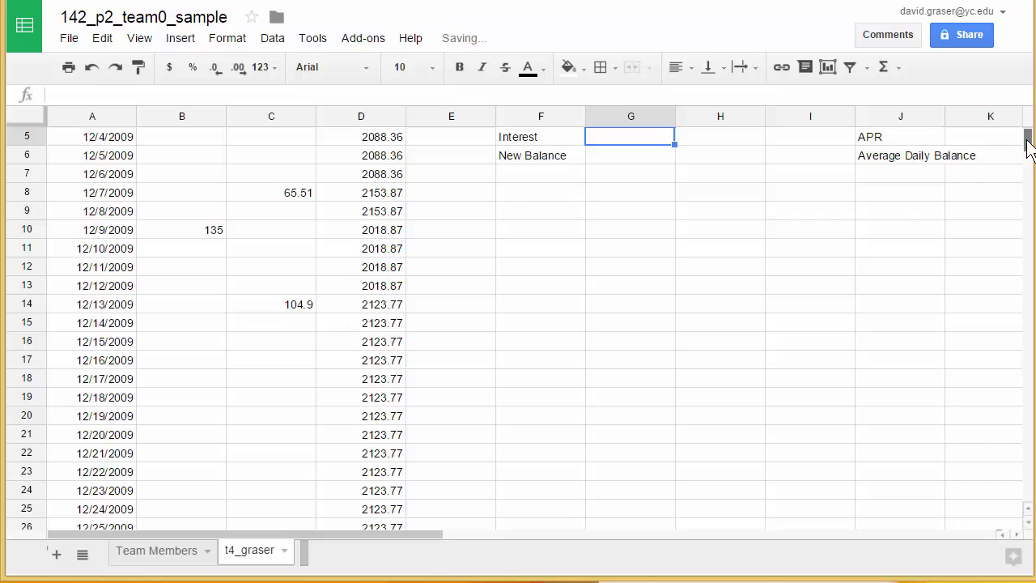
scroll(1028, 140, up, 2)
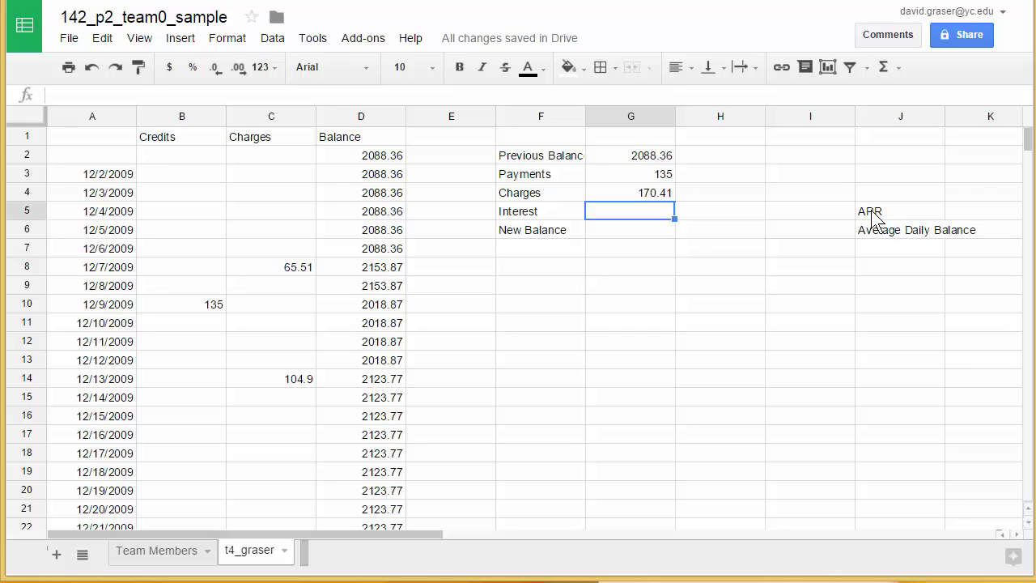
Enter 14.99% in I5 as the APR value.
click(828, 219)
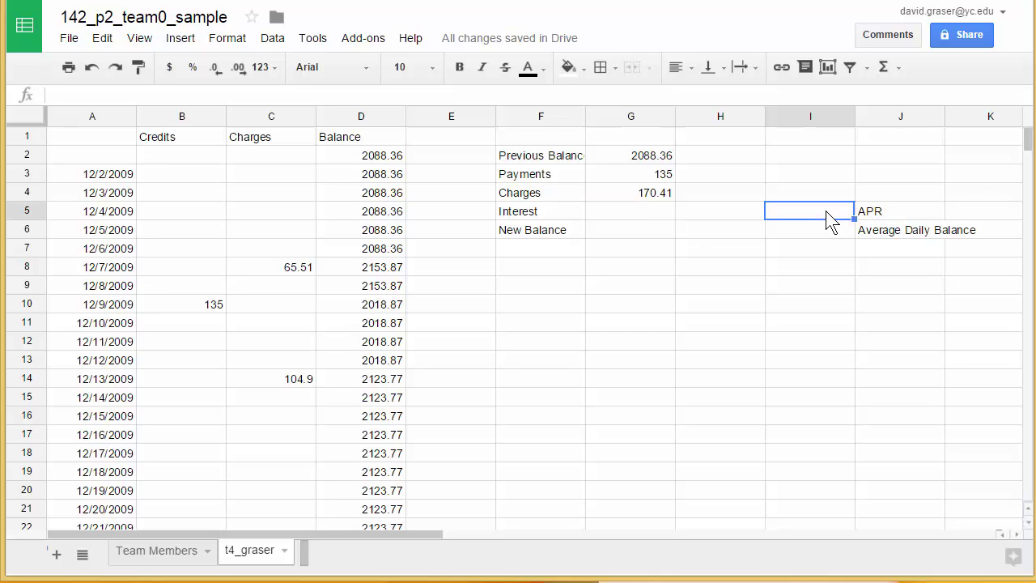
text(14.99)
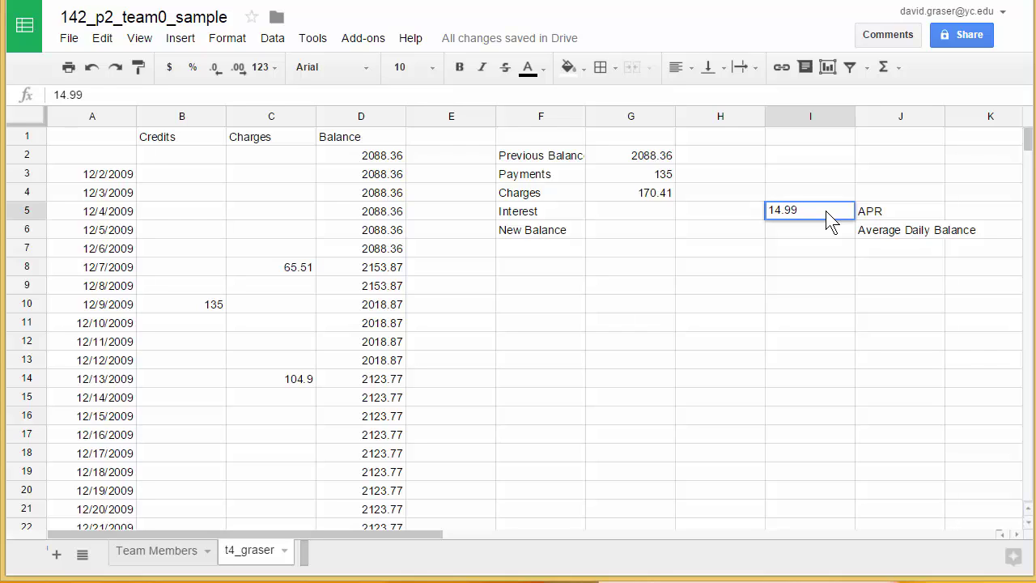
text(%)
key(Return)
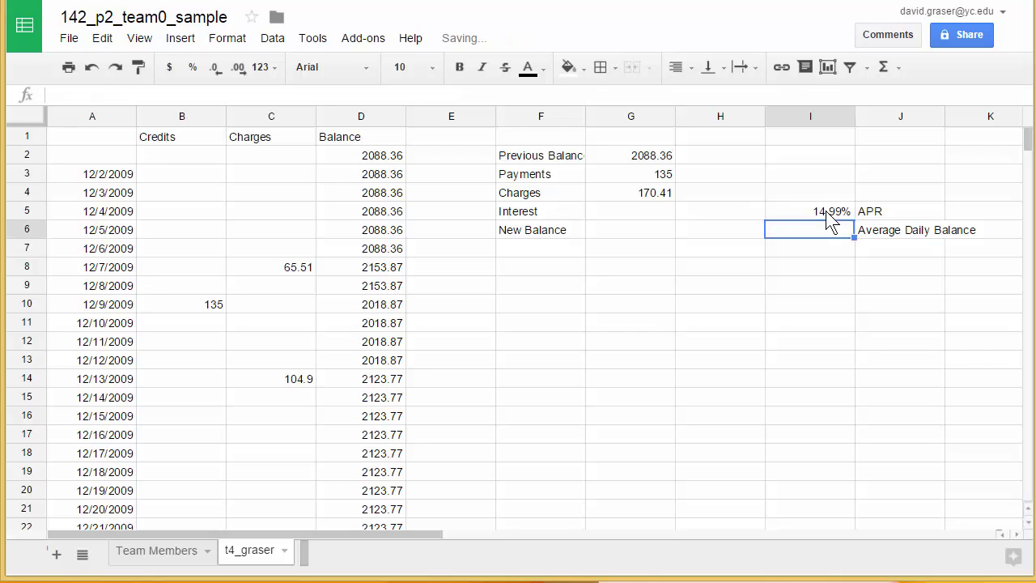
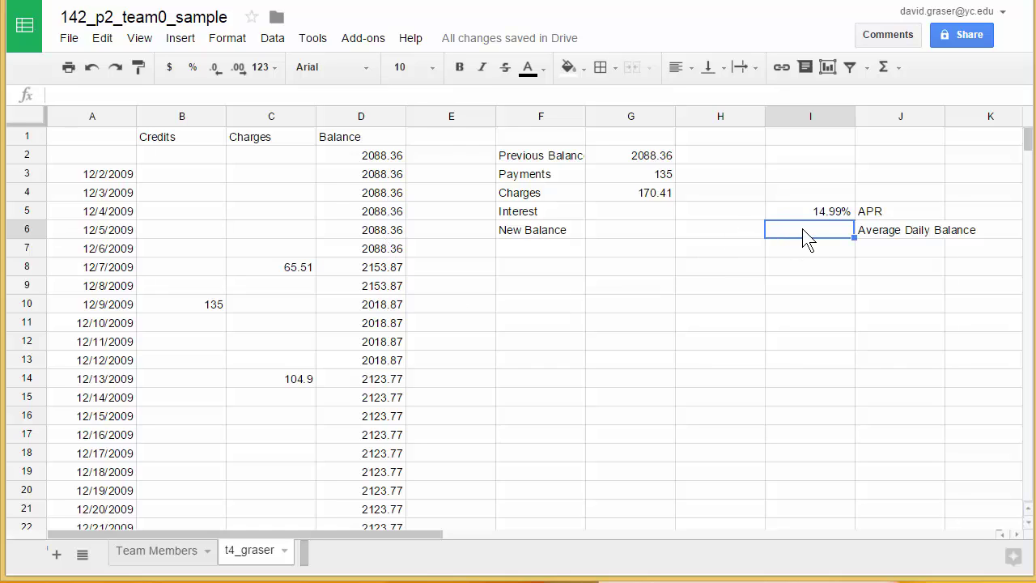
Calculate the Average Daily Balance in I6 with the formula =SUM(D3:D36)/ROWS(D3:D36).
text(=SUM)
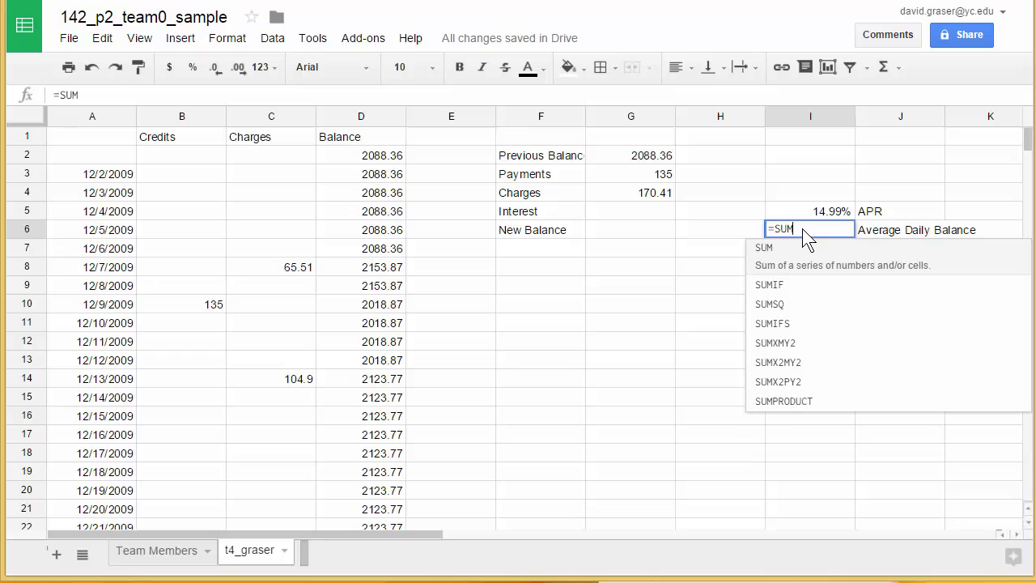
text(()
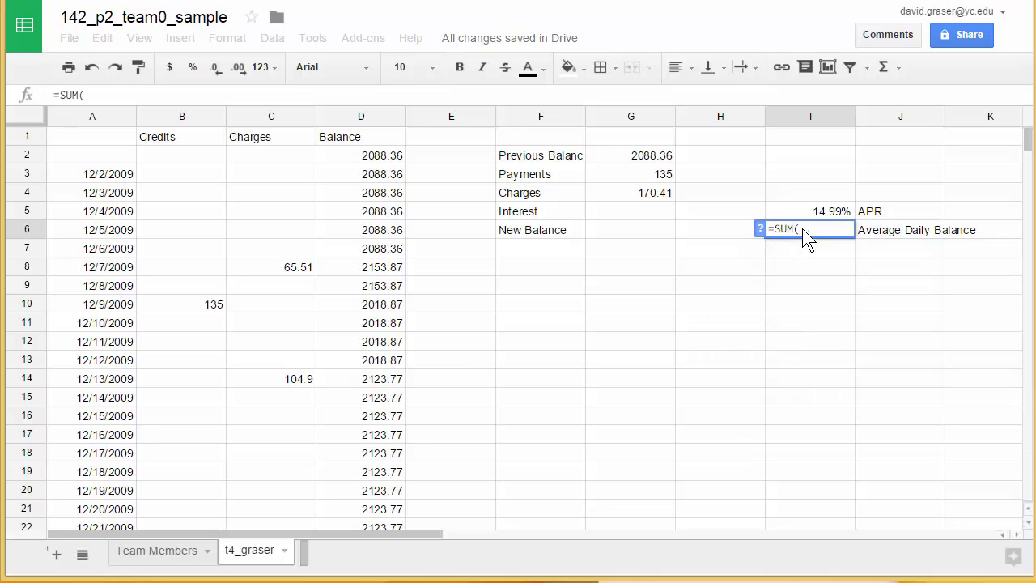
text(D)
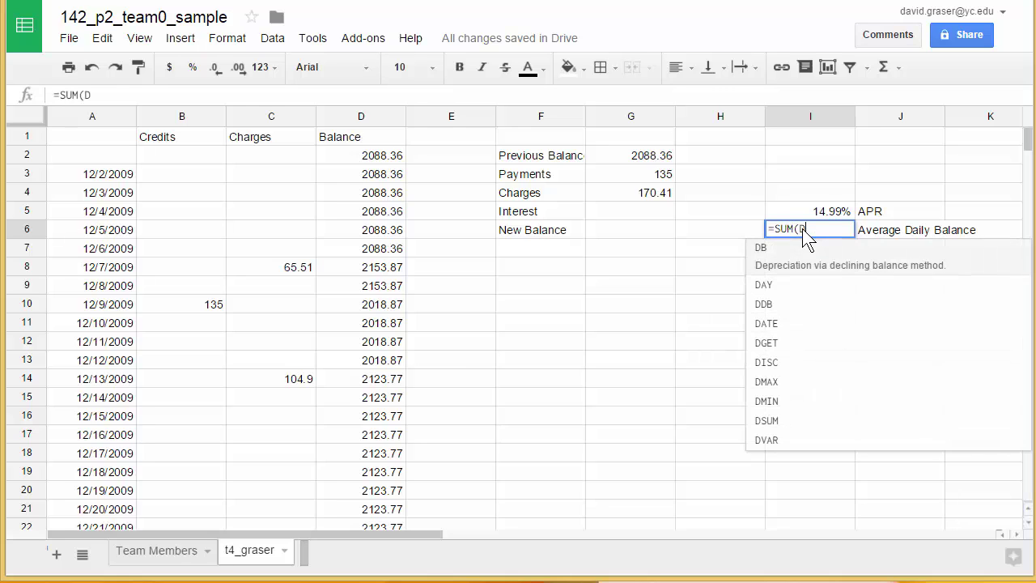
text(3:D36)
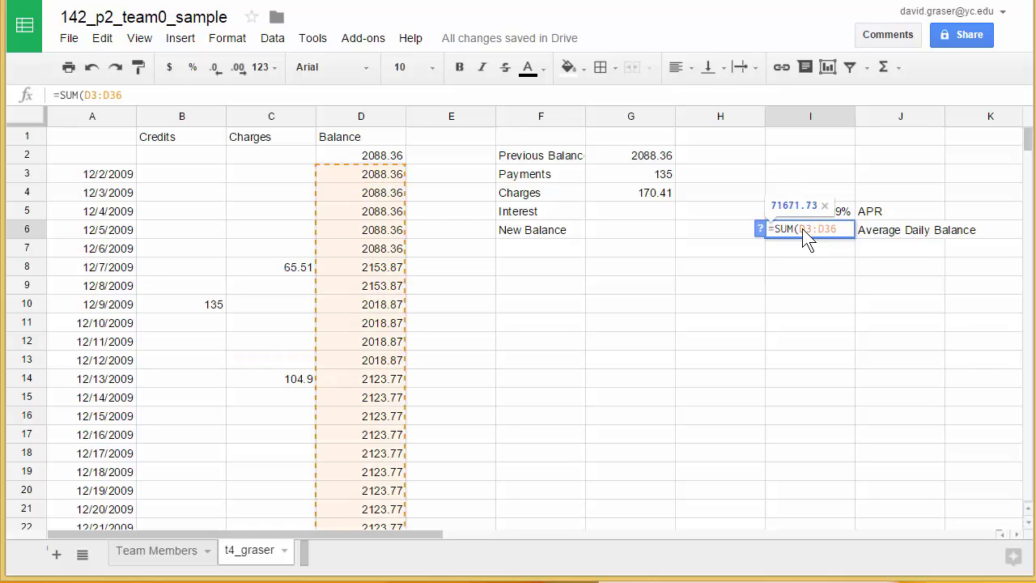
text())
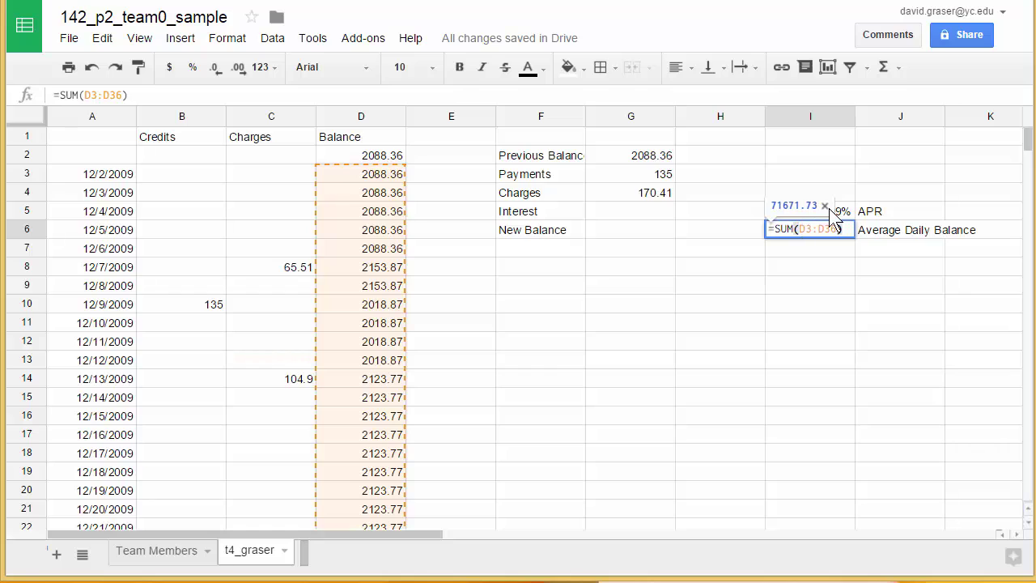
click(825, 206)
text(/)
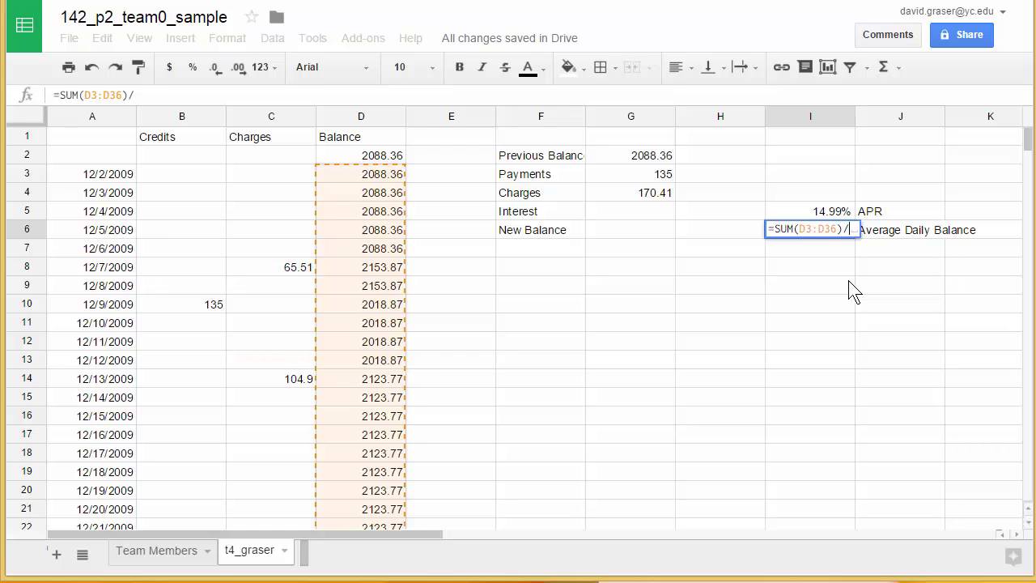
text(ROWS)
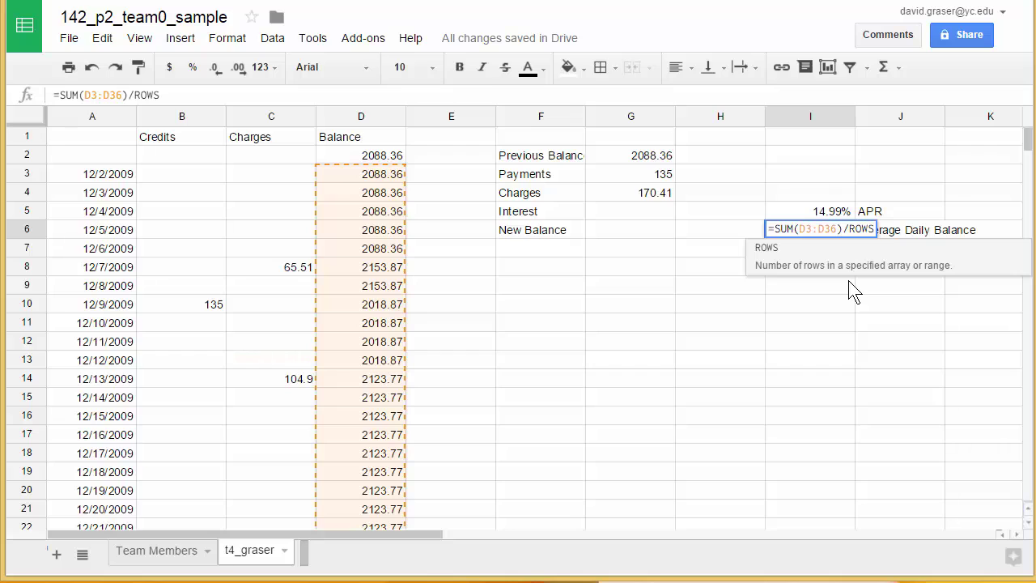
text(()
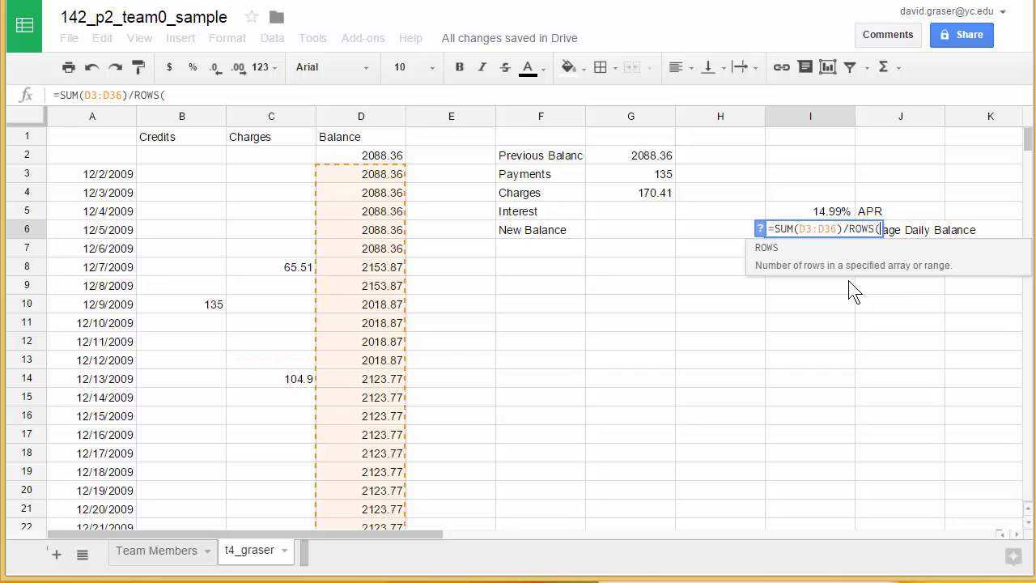
text(D3)
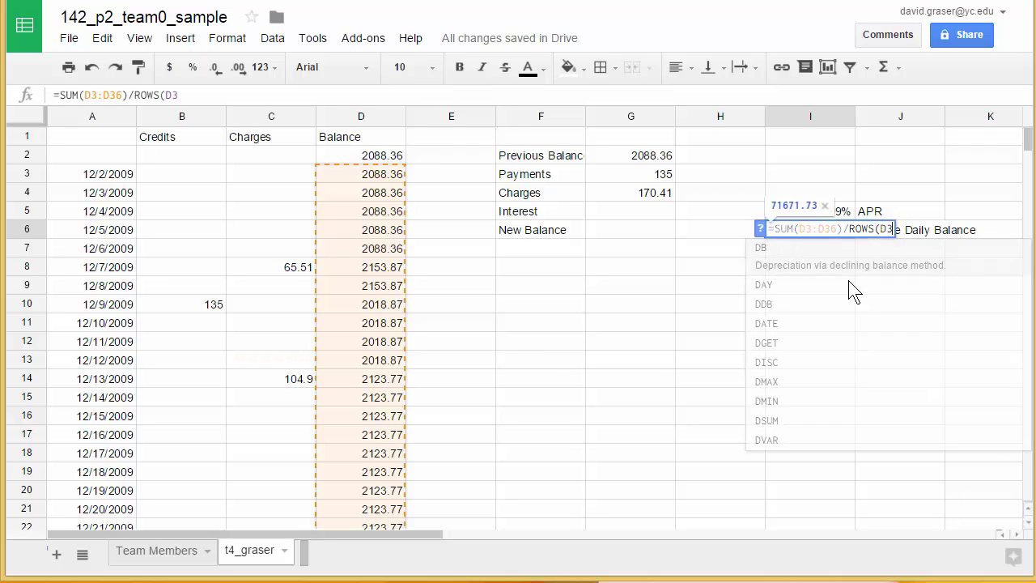
text(:D36)
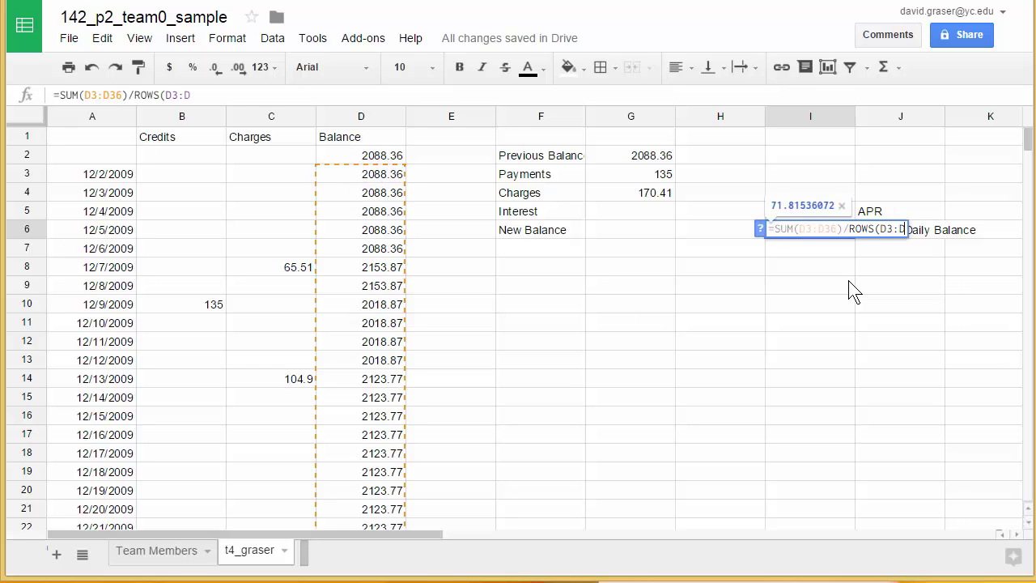
text())
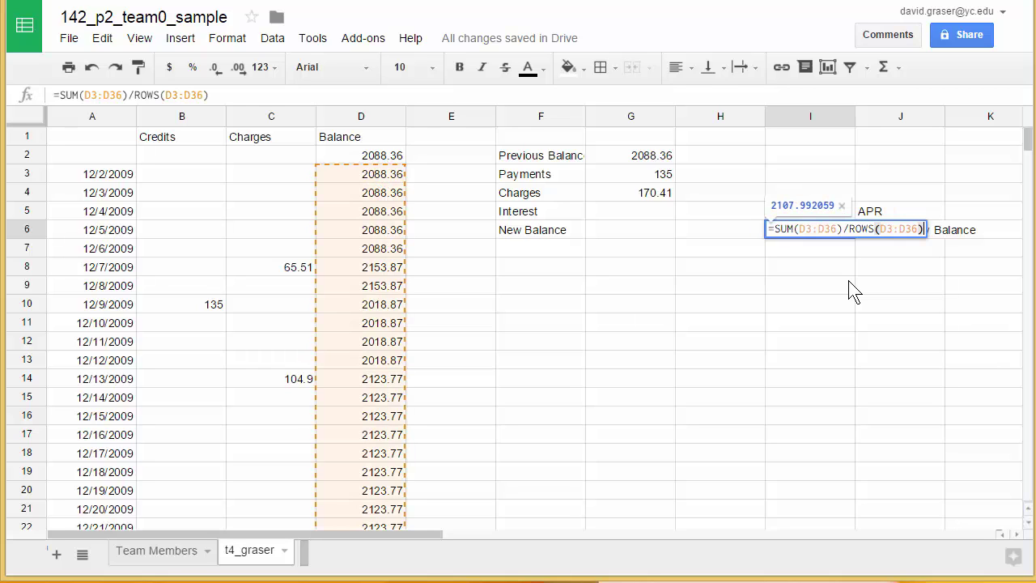
key(Return)
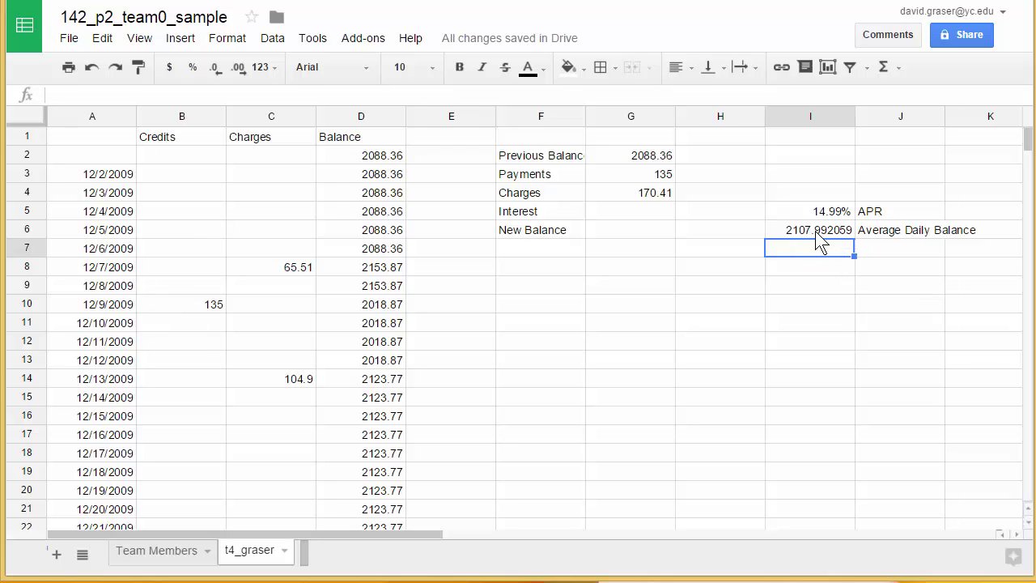
Reduce the Average Daily Balance in I6 to two displayed decimal places.
click(819, 234)
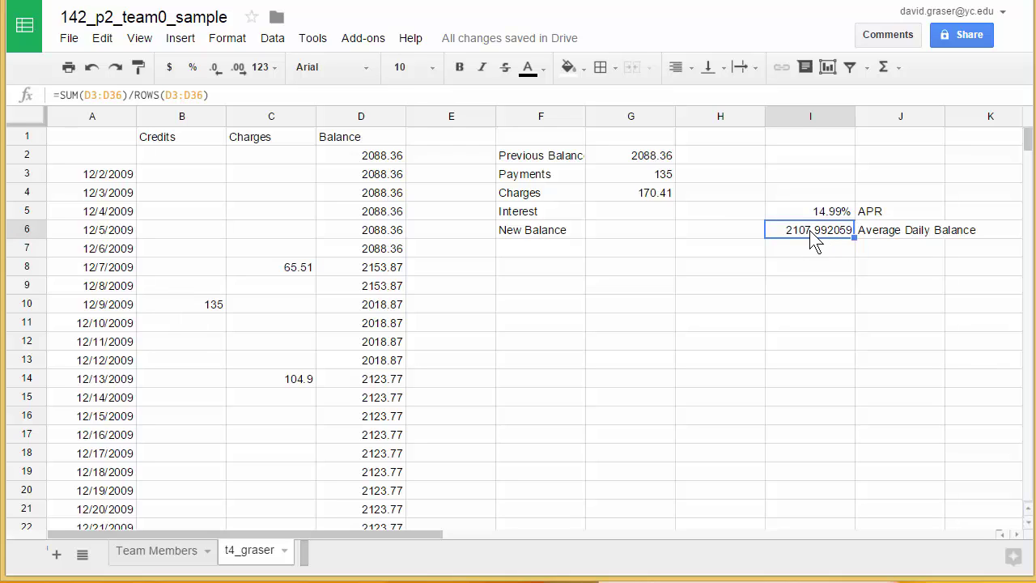
click(217, 74)
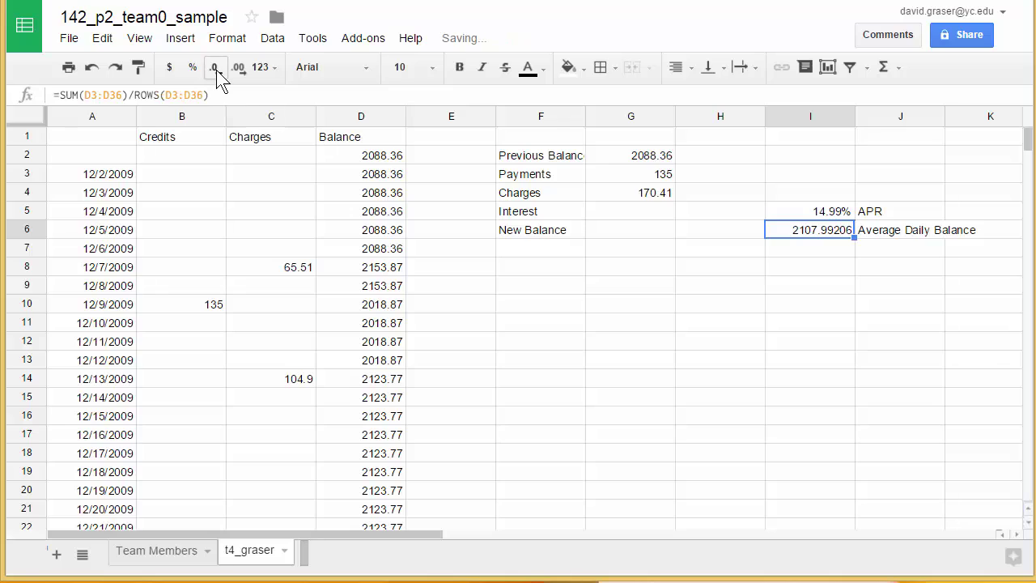
click(217, 74)
click(217, 73)
click(217, 73)
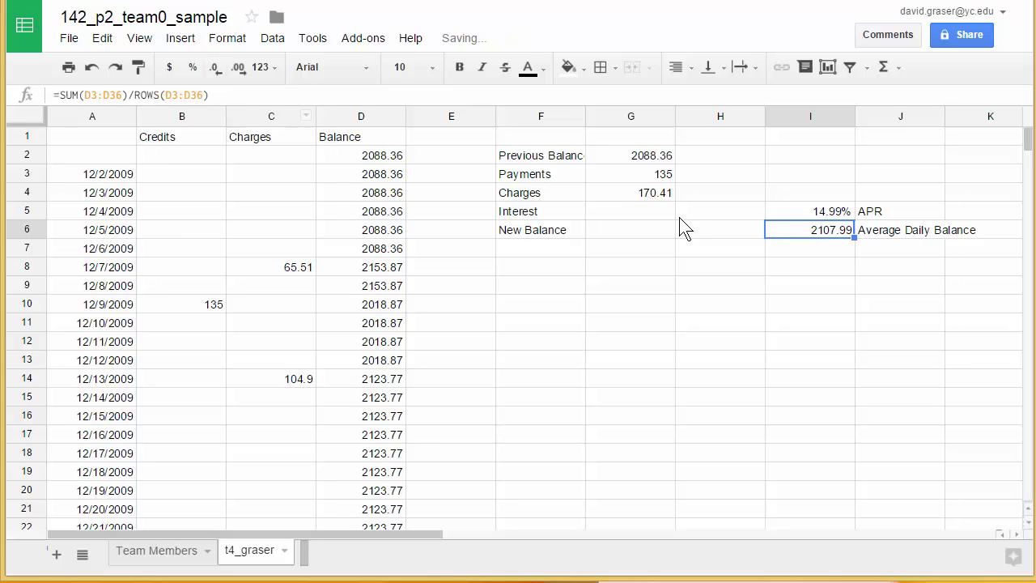
click(828, 254)
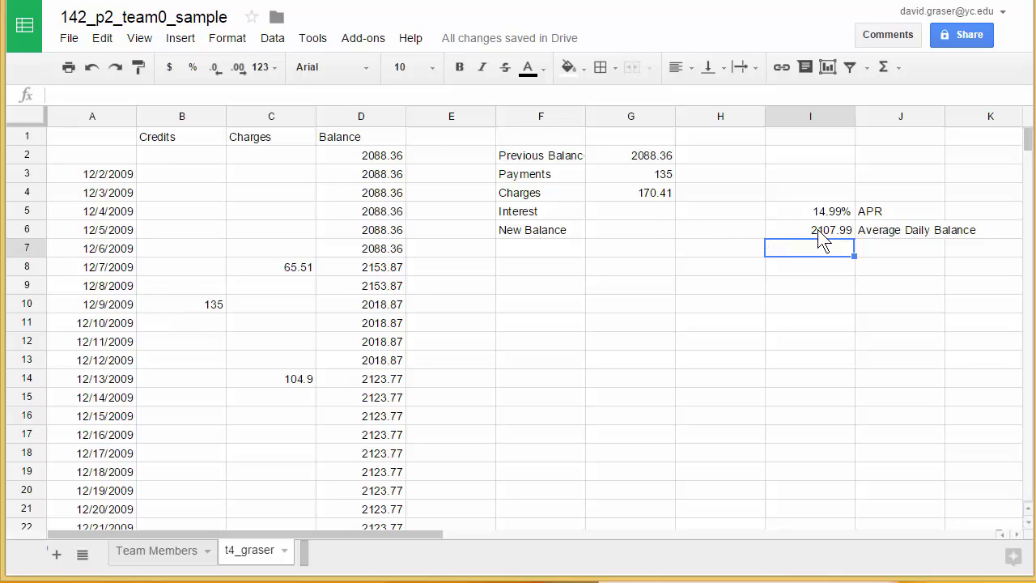
Calculate the Interest in G5 from the average daily balance and APR with the formula =I6*I5/365*ROWS(D3:D36).
click(622, 215)
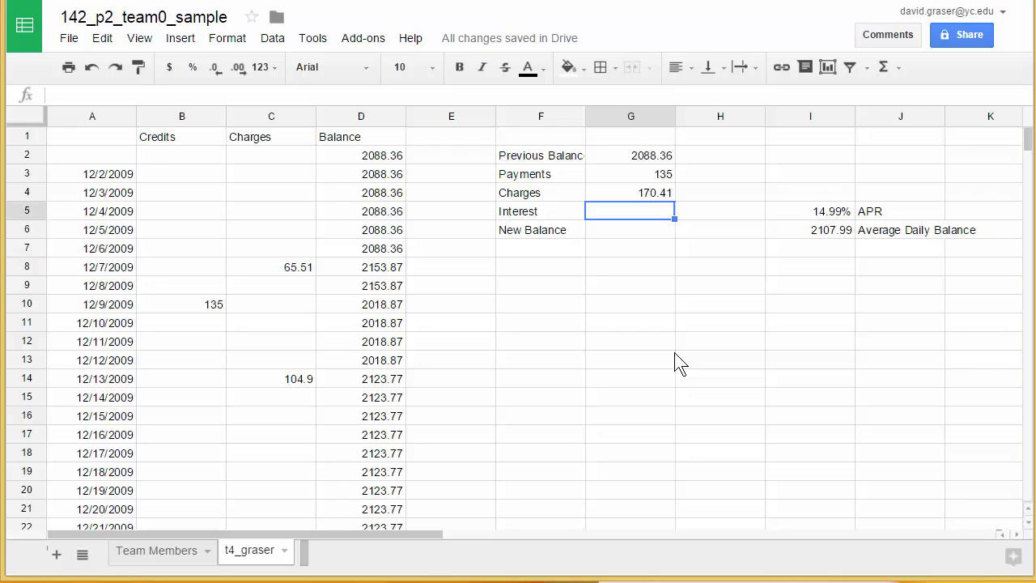
text(=)
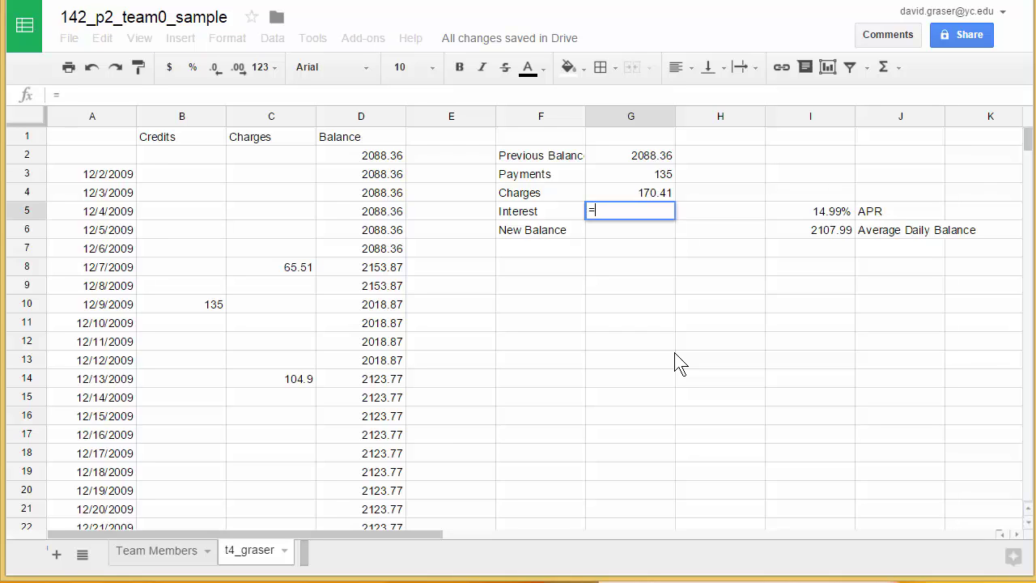
click(830, 235)
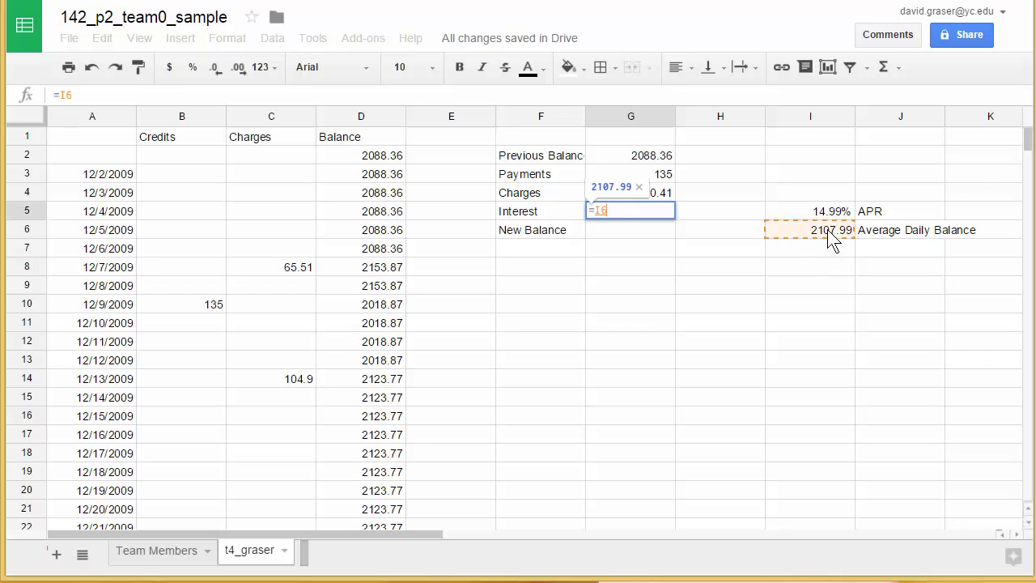
text(*)
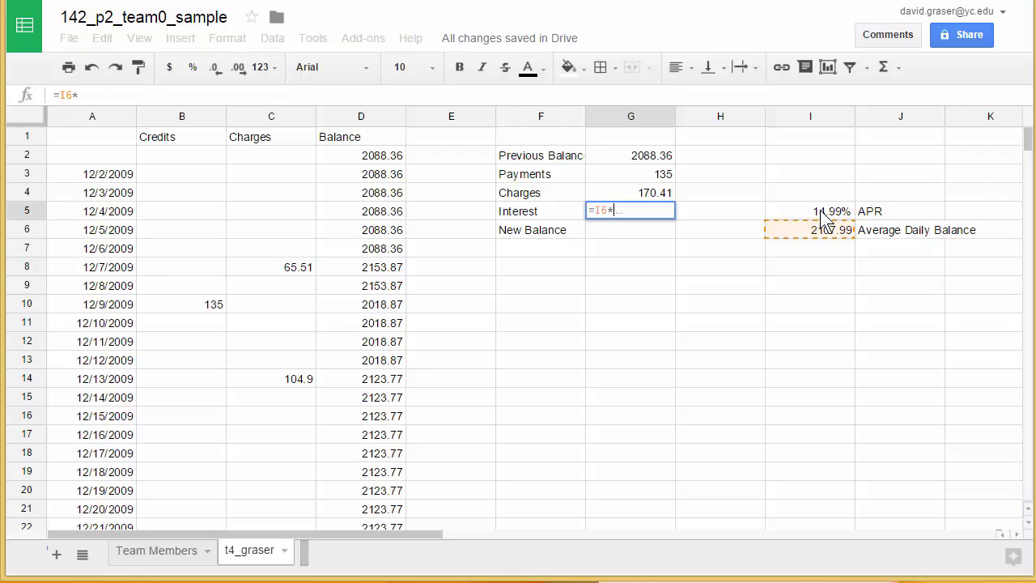
click(824, 219)
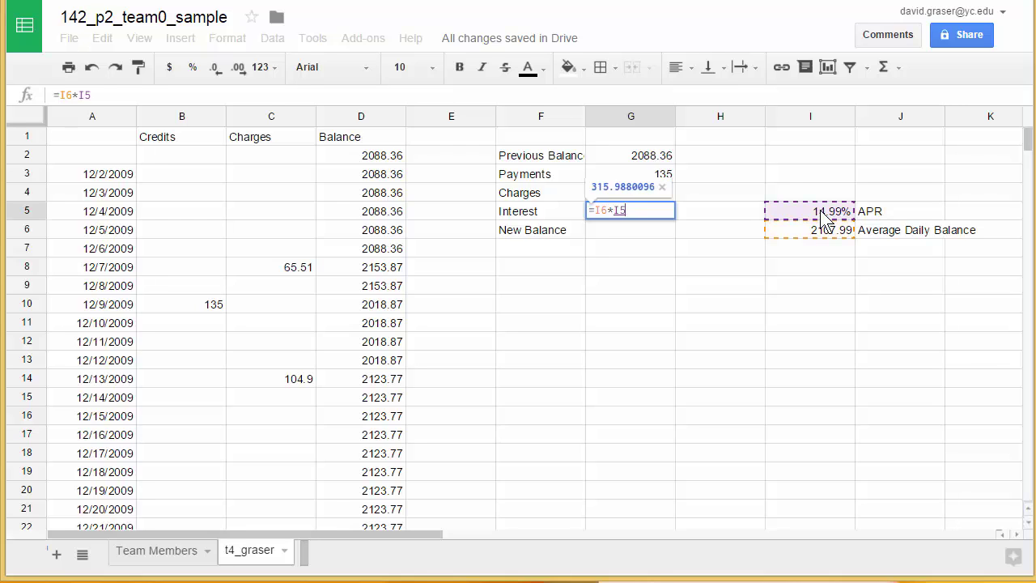
text(/)
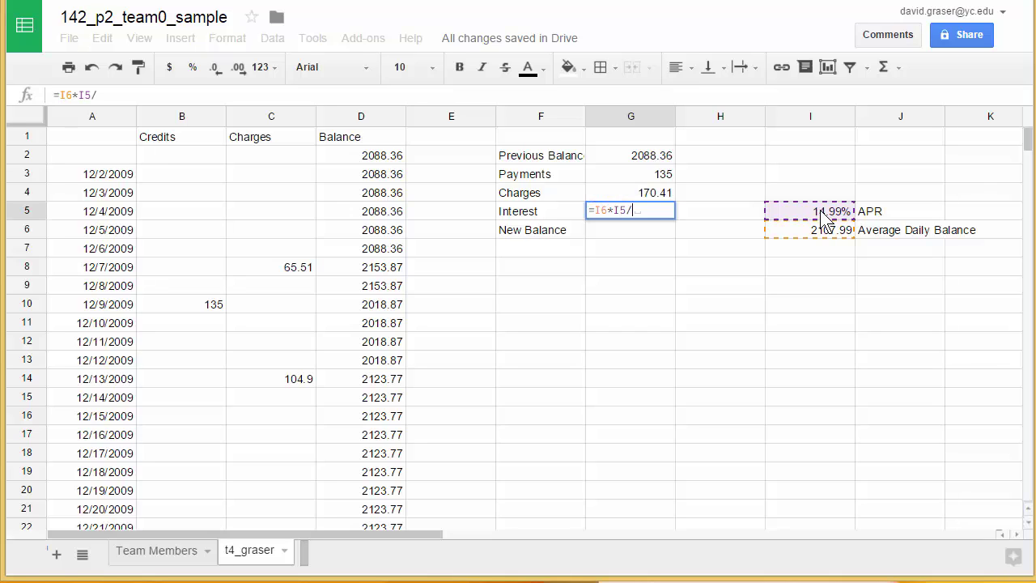
text(365)
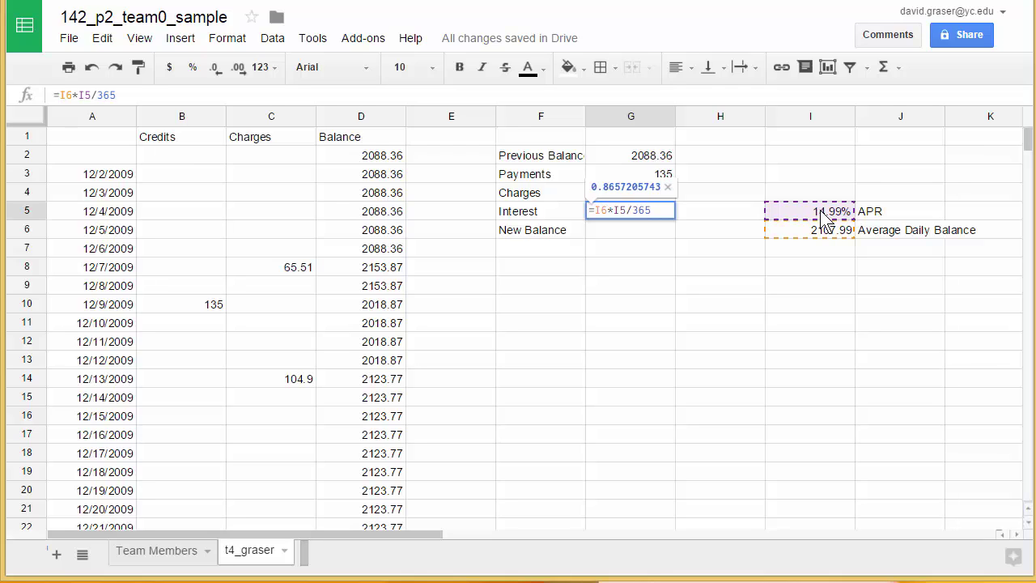
text(*)
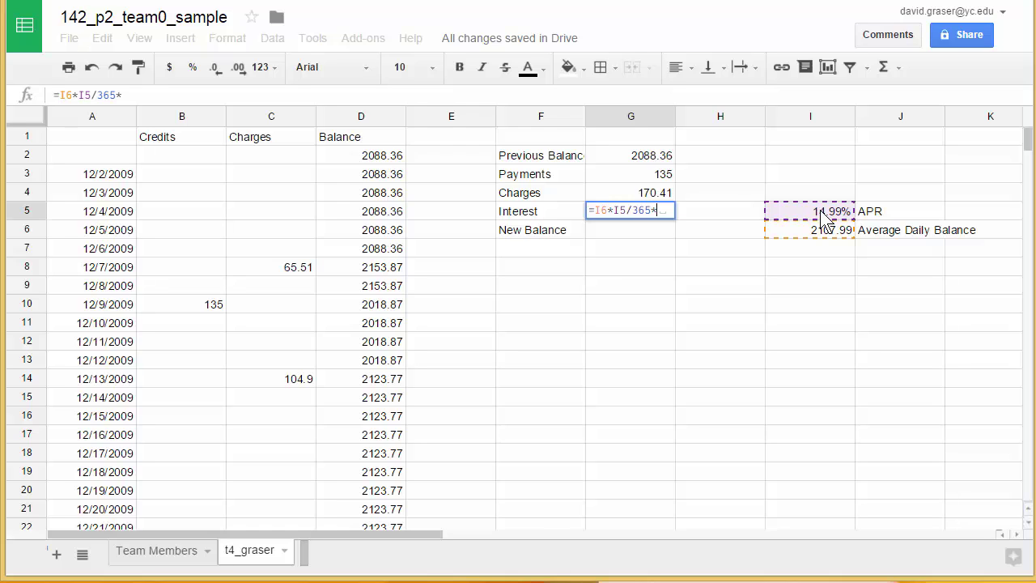
text(ROWS()
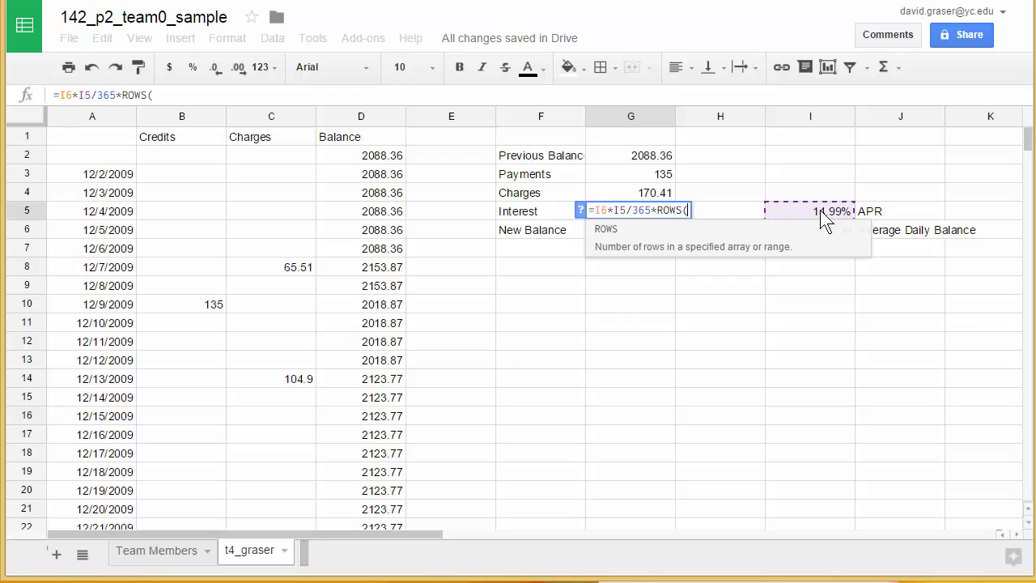
text(D3)
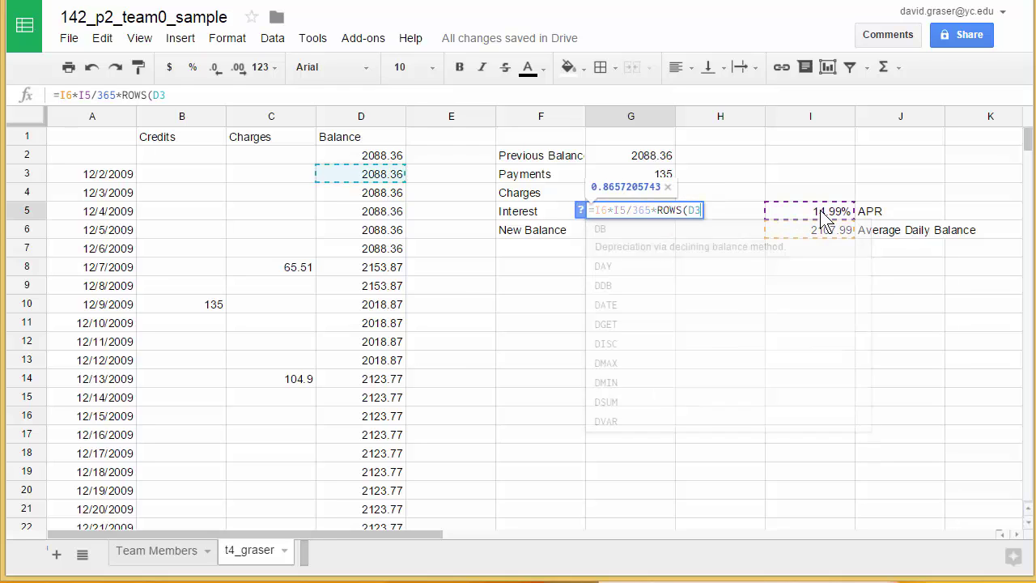
text(:D36))
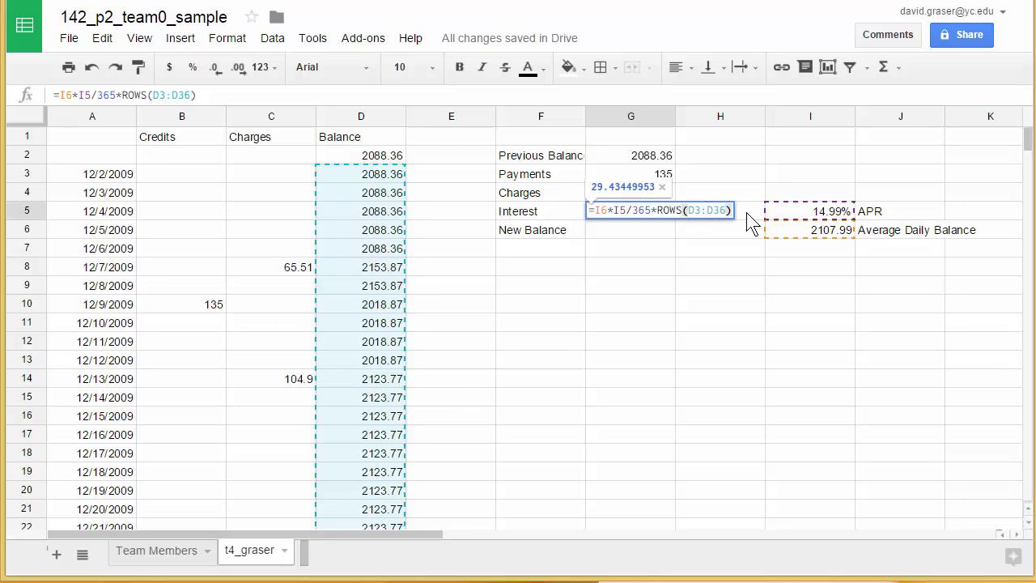
key(Return)
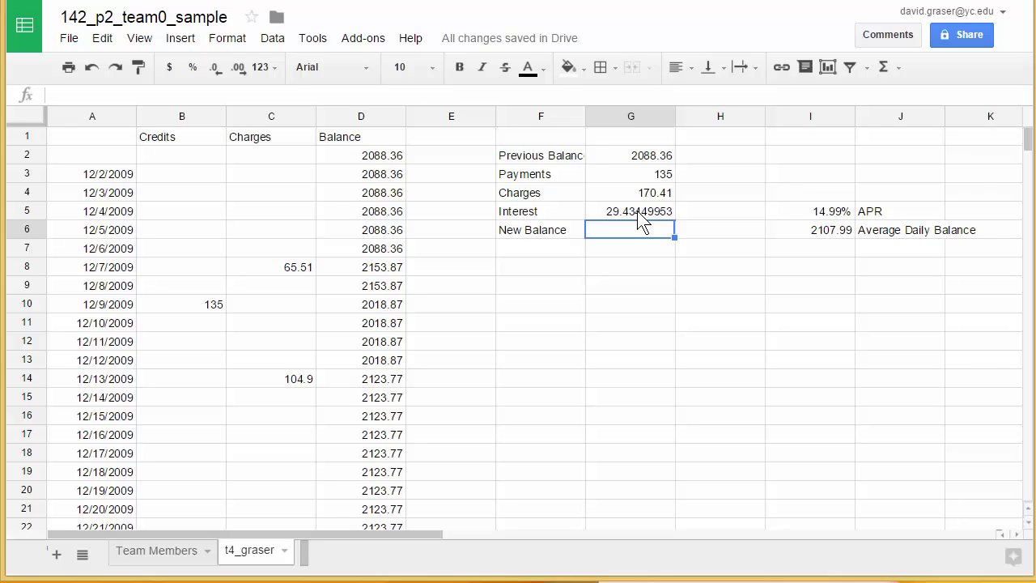
Reduce the Interest amount in G5 to two displayed decimal places.
click(638, 210)
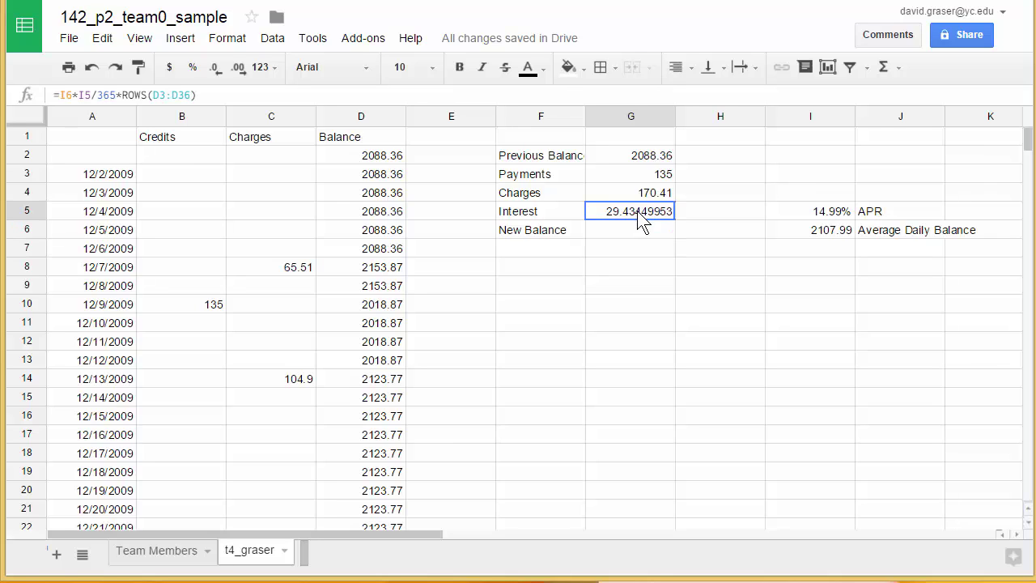
click(215, 70)
click(215, 70)
click(216, 70)
click(216, 70)
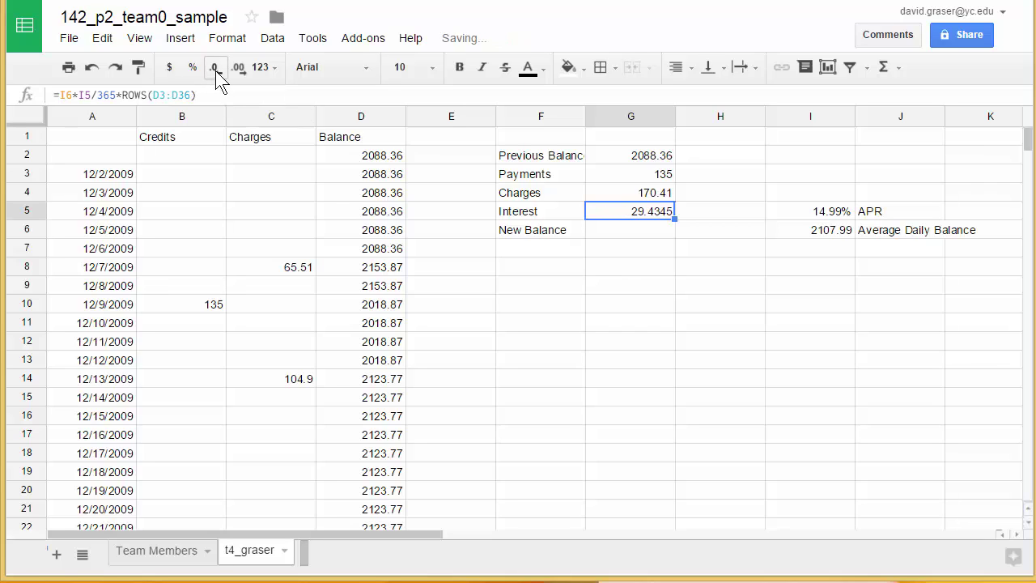
click(215, 71)
click(216, 71)
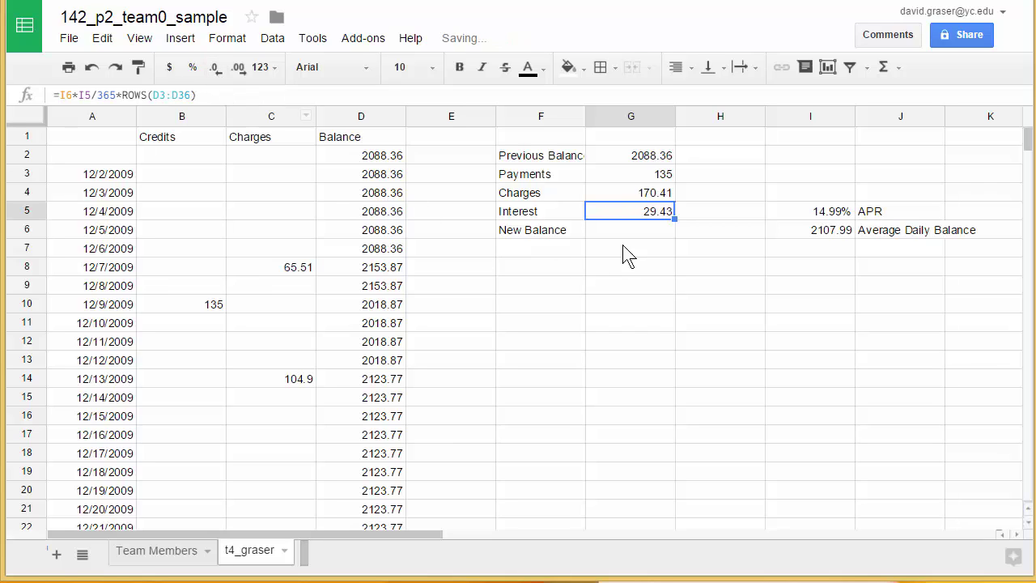
Calculate the New Balance in G6 with the formula =G2-G3+G4+G5.
click(652, 230)
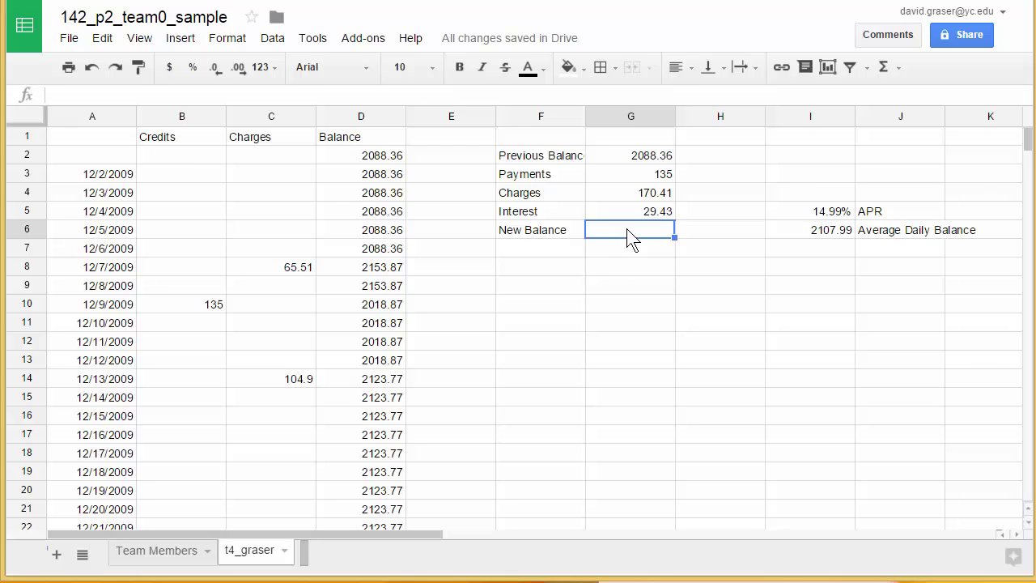
text(=)
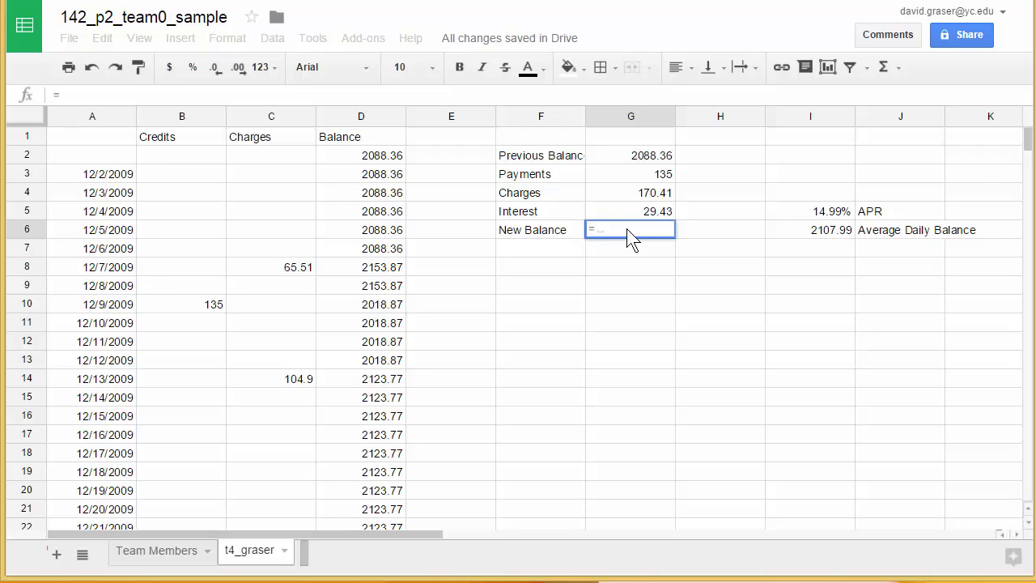
click(654, 161)
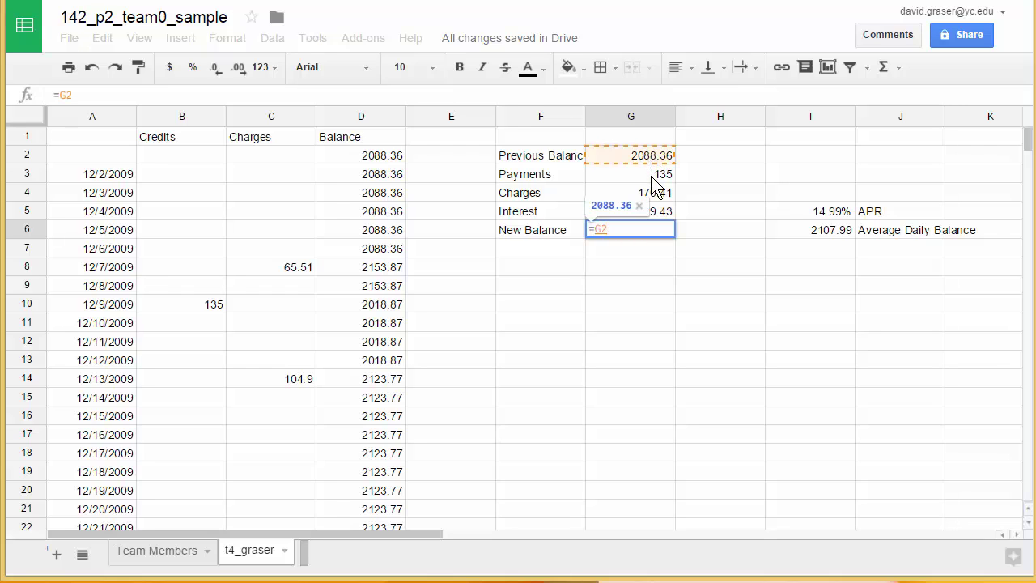
text(-)
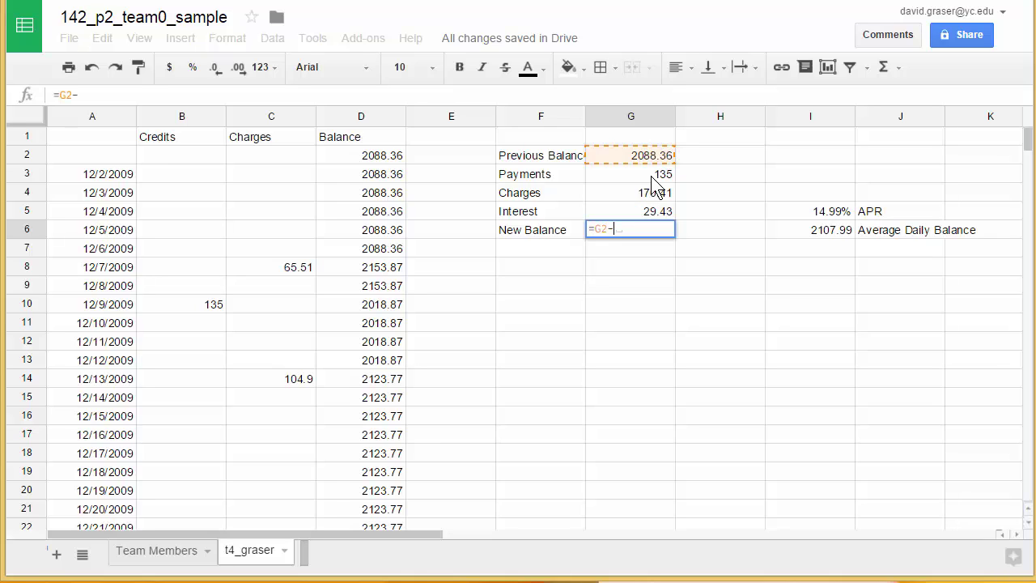
click(650, 177)
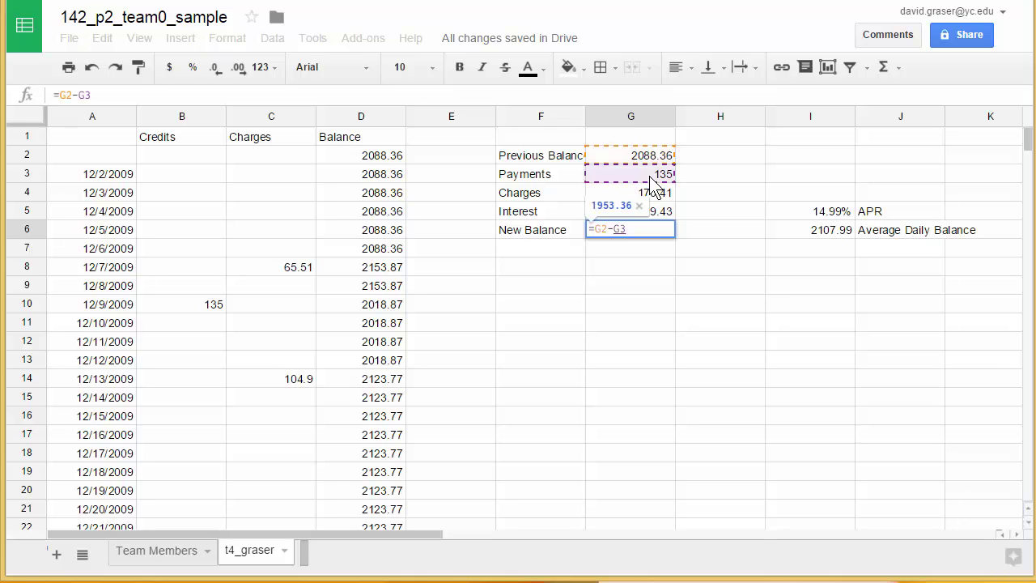
text(+)
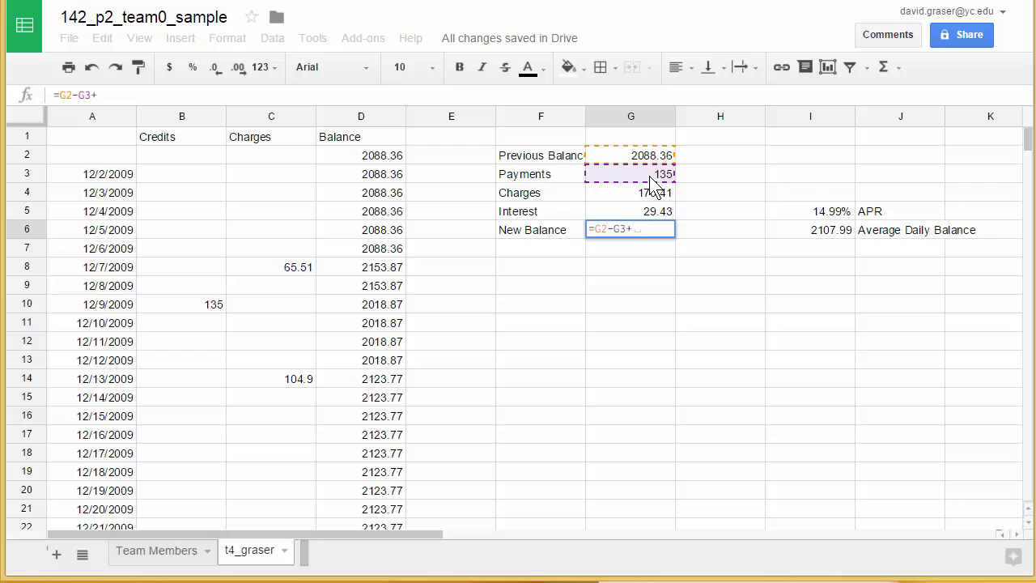
click(648, 195)
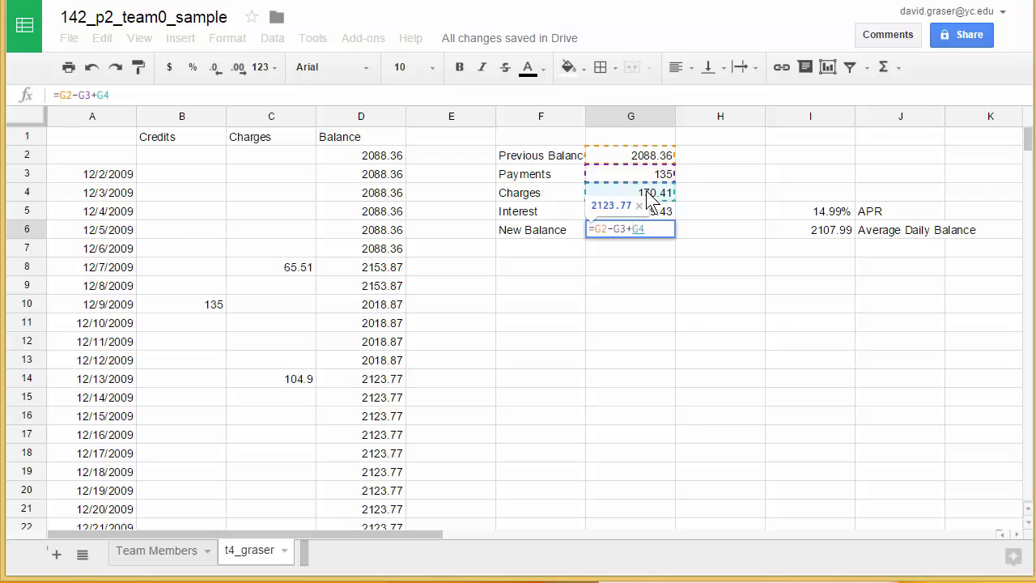
text(+)
click(645, 210)
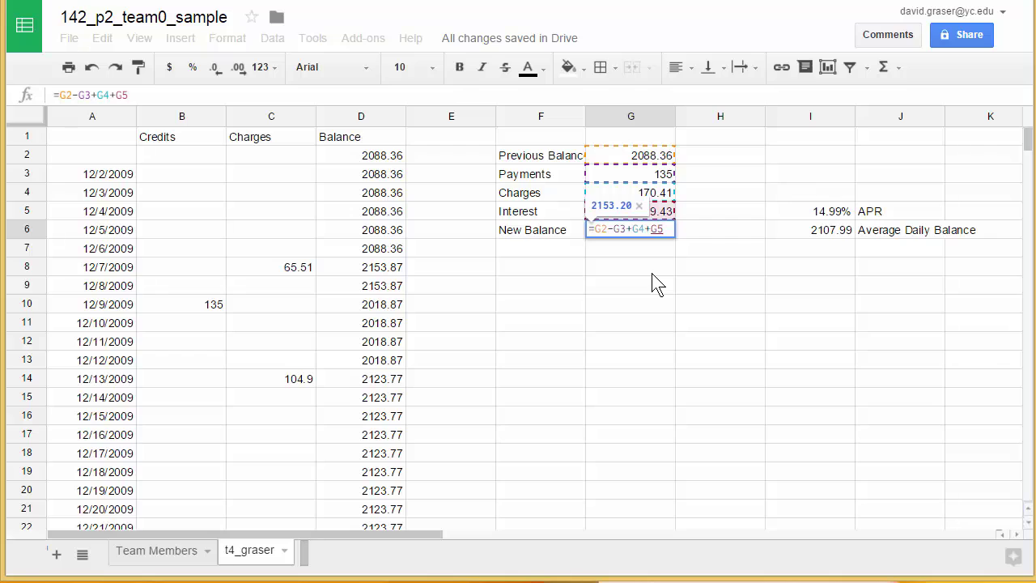
key(Return)
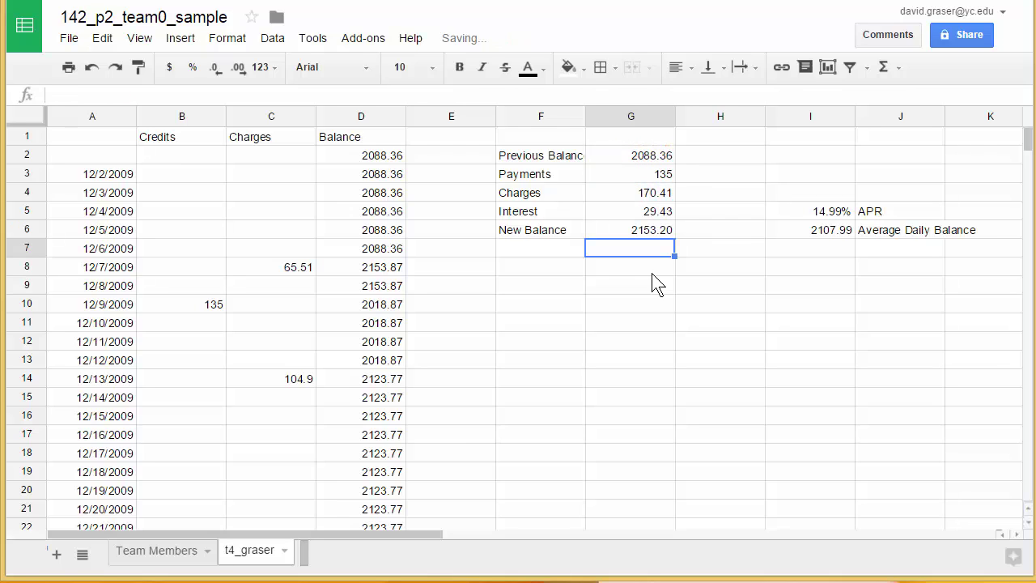